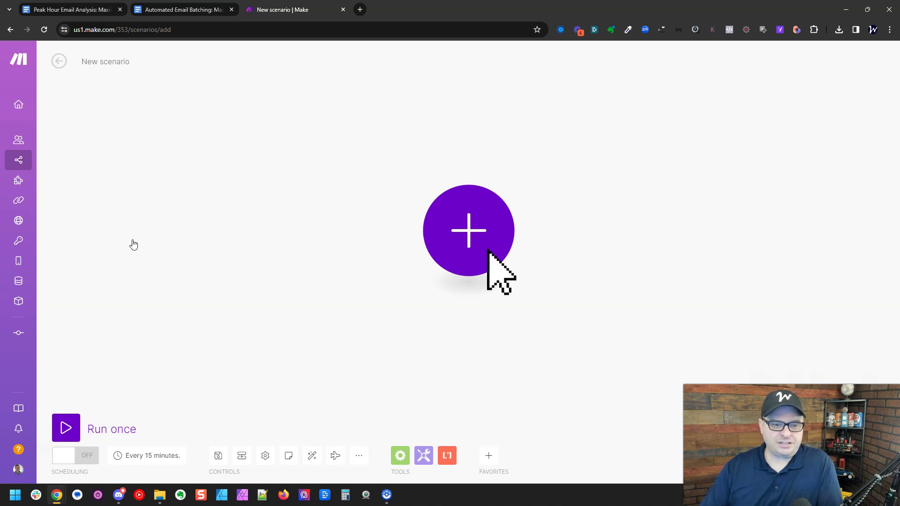
- Add the Gmail Watch Emails trigger as the scenario's first module
click(457, 225)
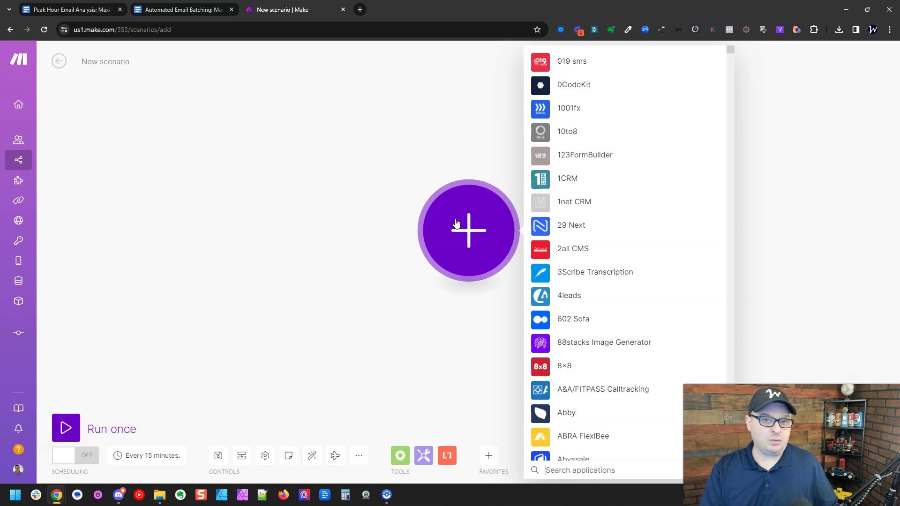
text(gmail)
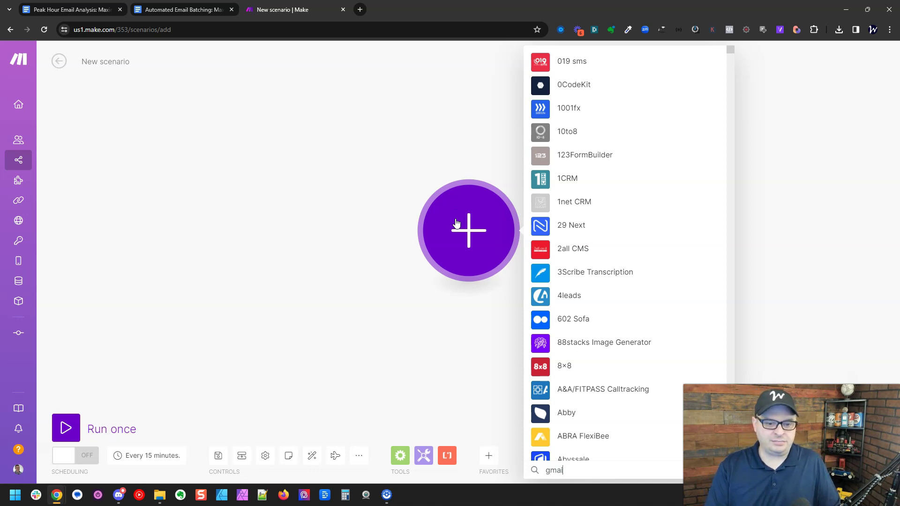
key(Return)
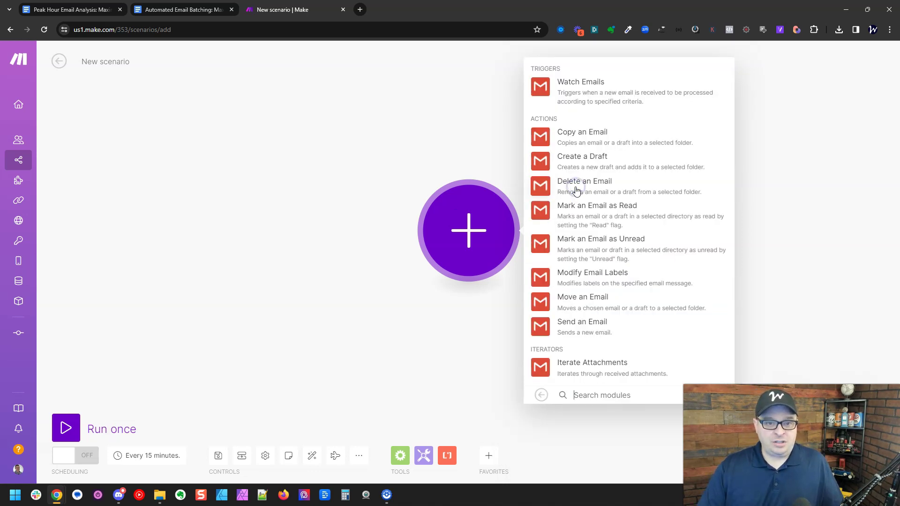
click(593, 93)
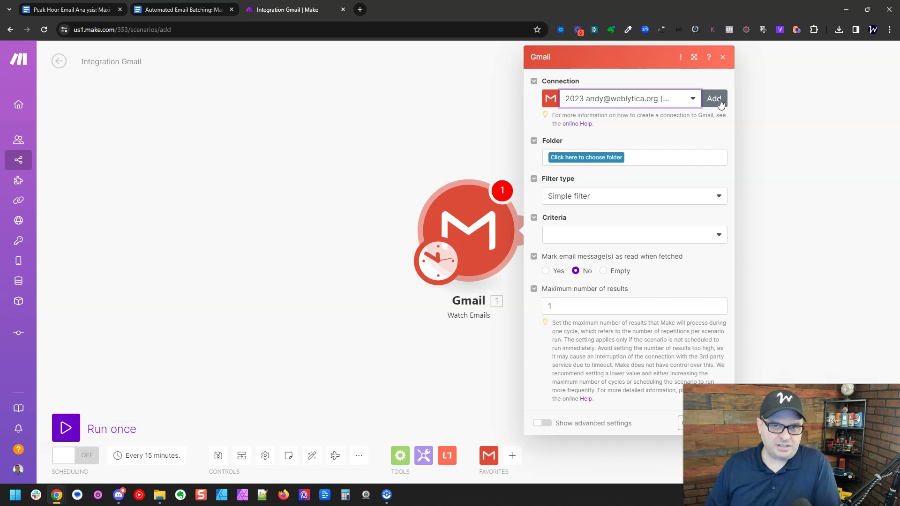
- Set the folder watched by the Gmail trigger to All Mail
click(593, 160)
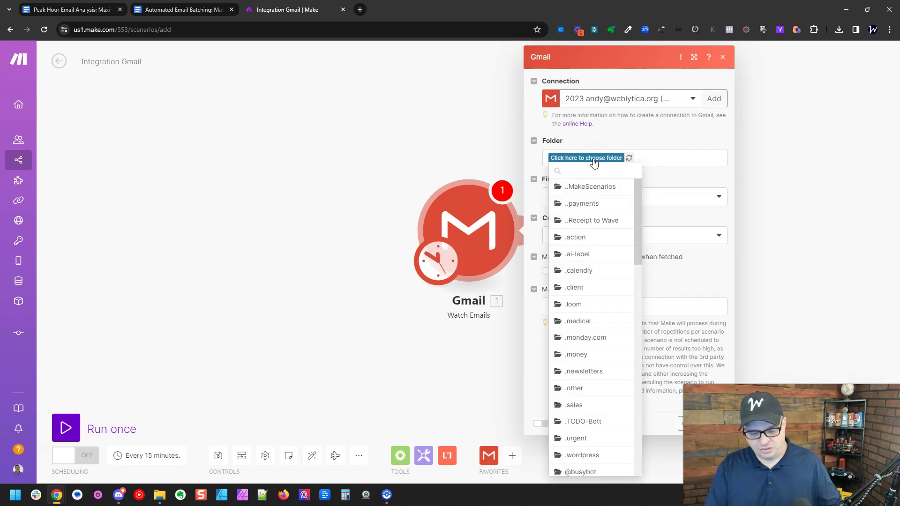
click(594, 170)
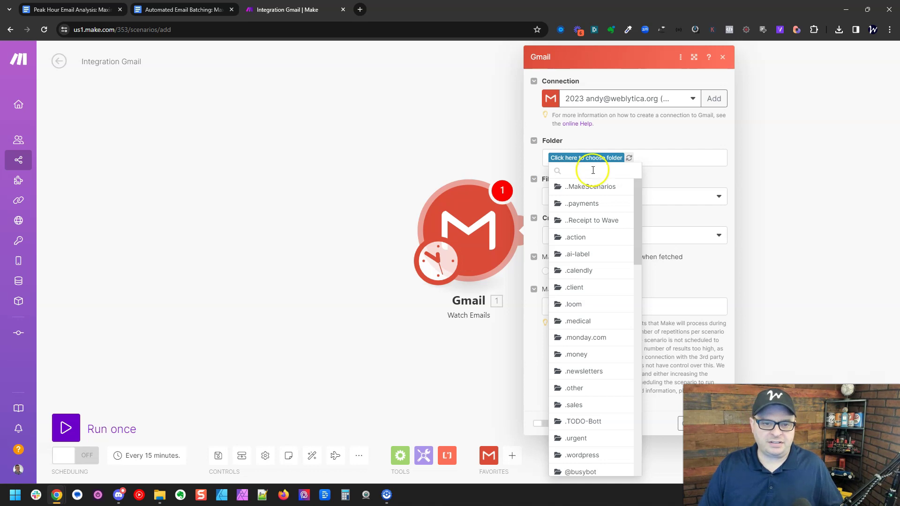
text(all)
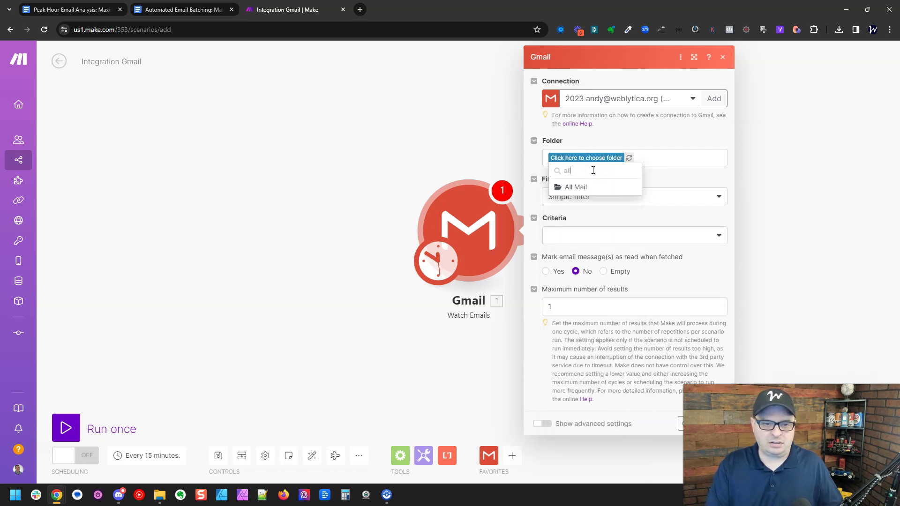
click(578, 189)
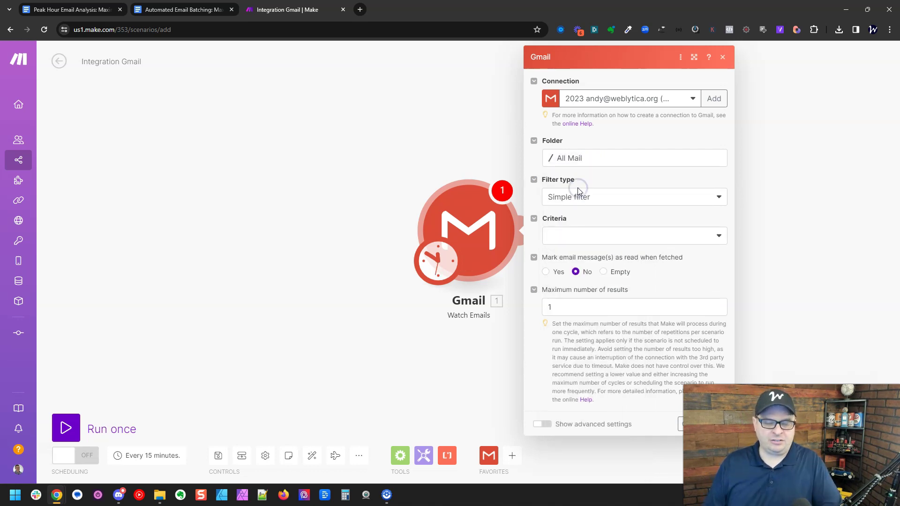
- Set the Gmail criteria to All emails, marking as read to Empty and the maximum number of results to 1000, and save the module
click(594, 241)
click(593, 253)
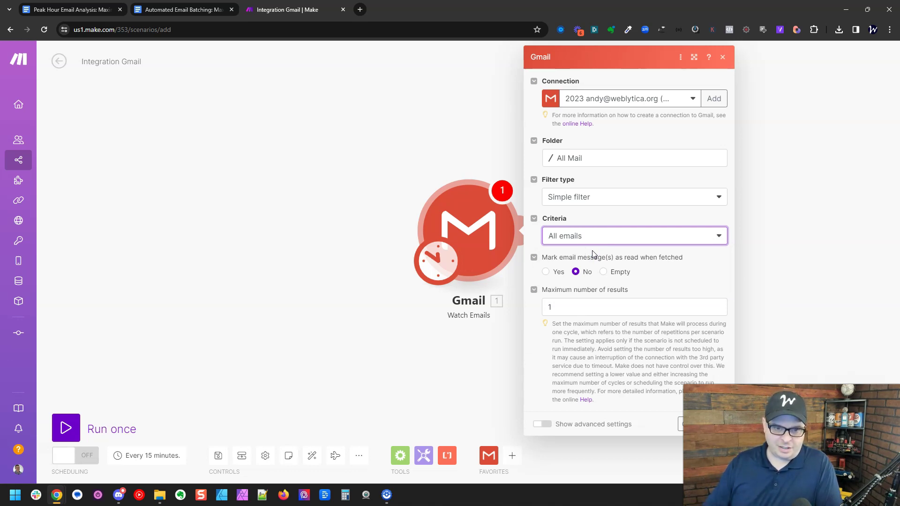
click(604, 272)
click(600, 305)
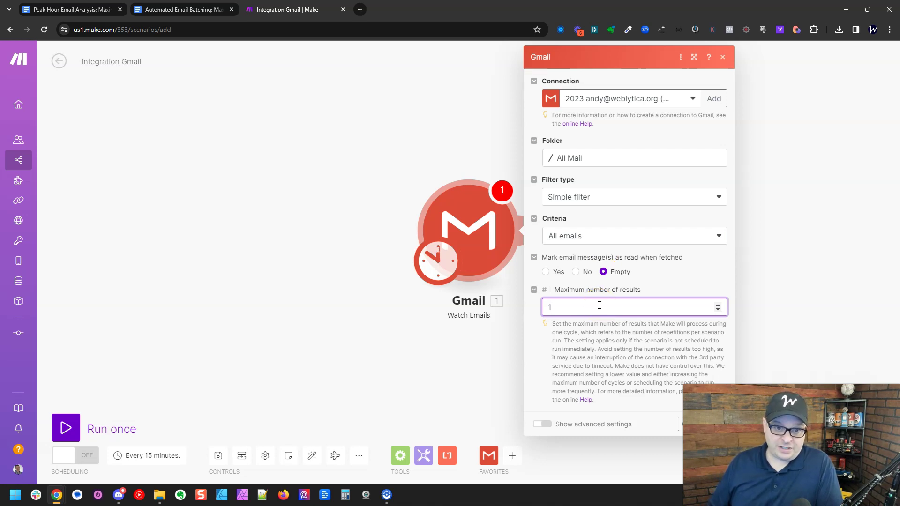
text(000)
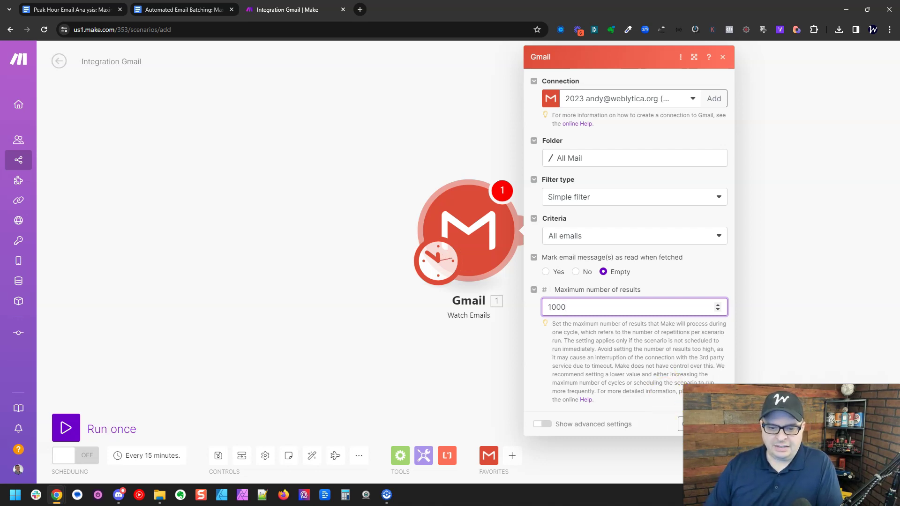
key(Return)
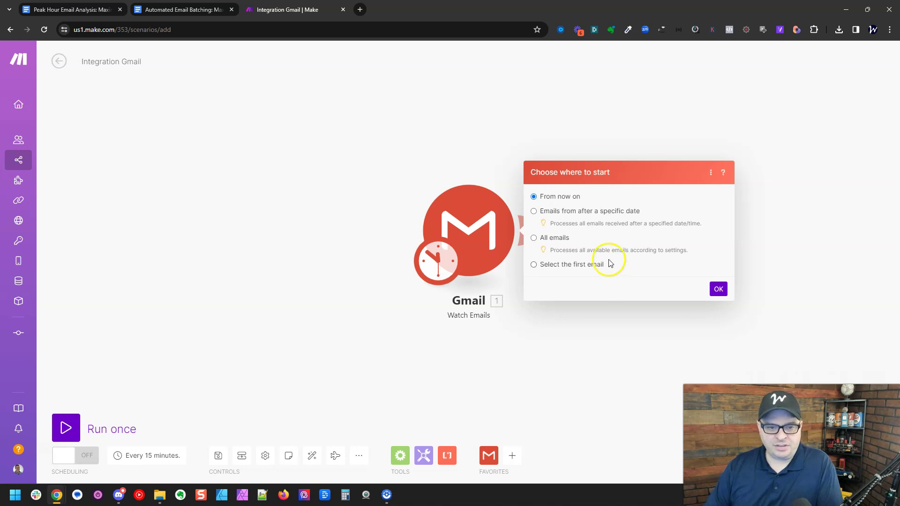
- Make the Gmail trigger start with emails received after a specific date, 01/27/2024
click(557, 212)
click(574, 229)
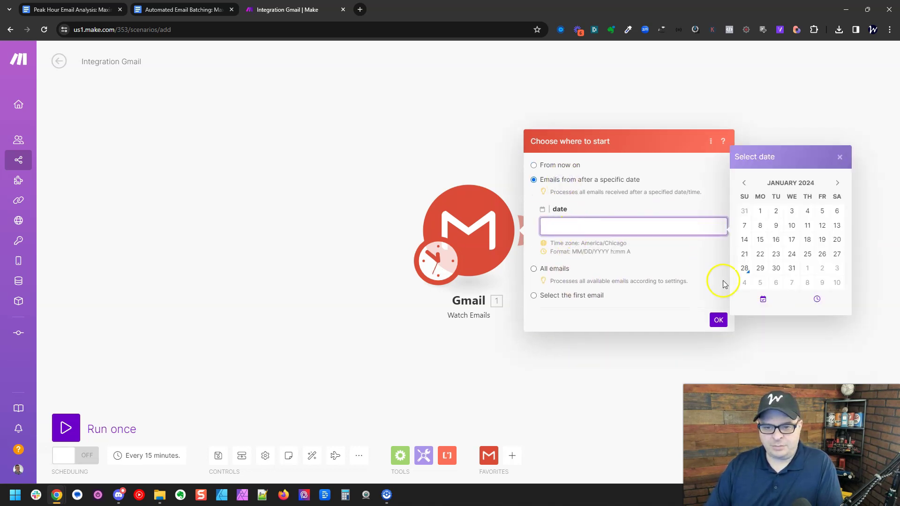
click(838, 257)
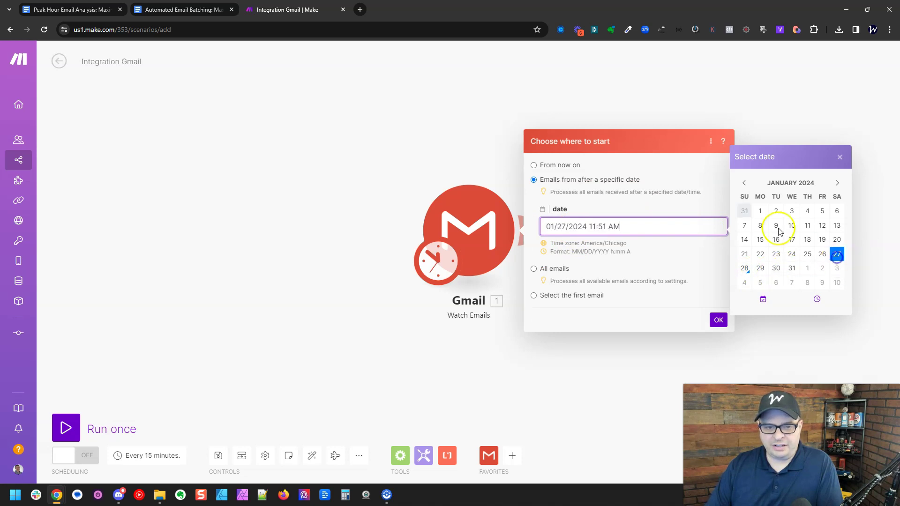
click(720, 322)
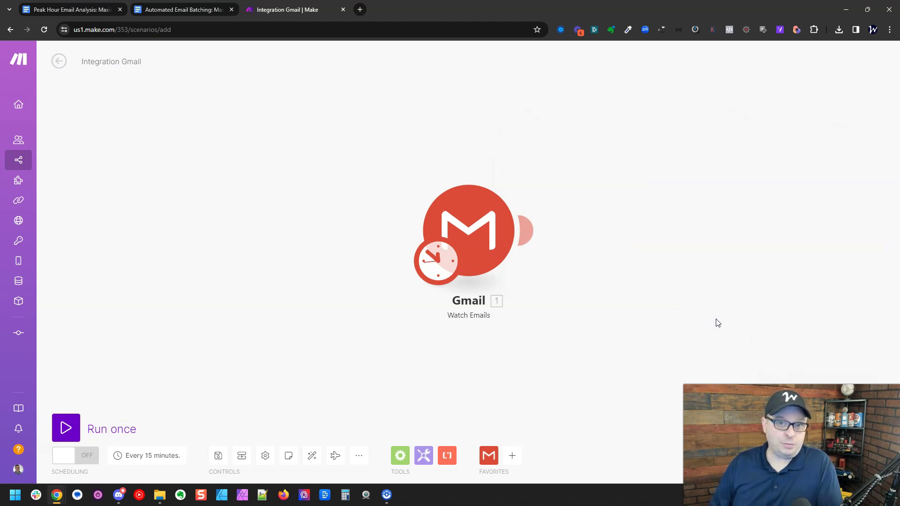
- Run the scenario once and review the email bundles output by the Gmail module
click(67, 428)
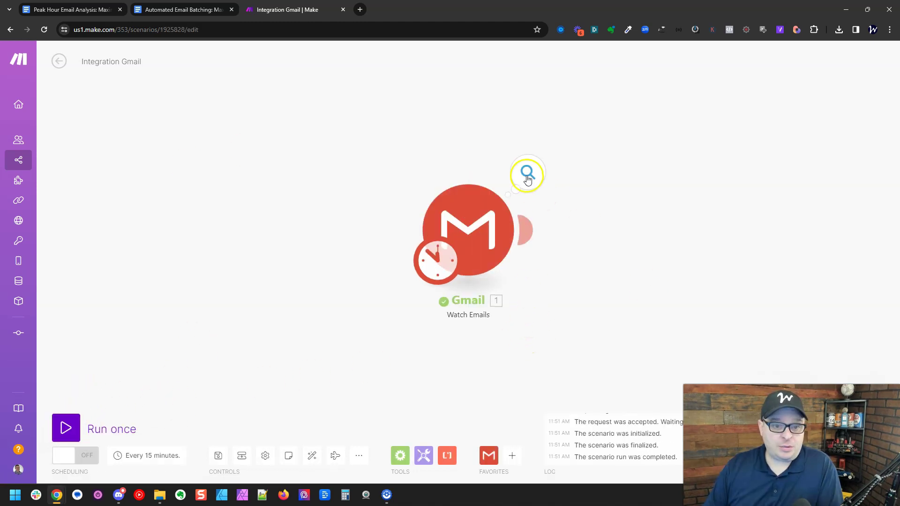
click(527, 176)
drag(761, 100, 762, 373)
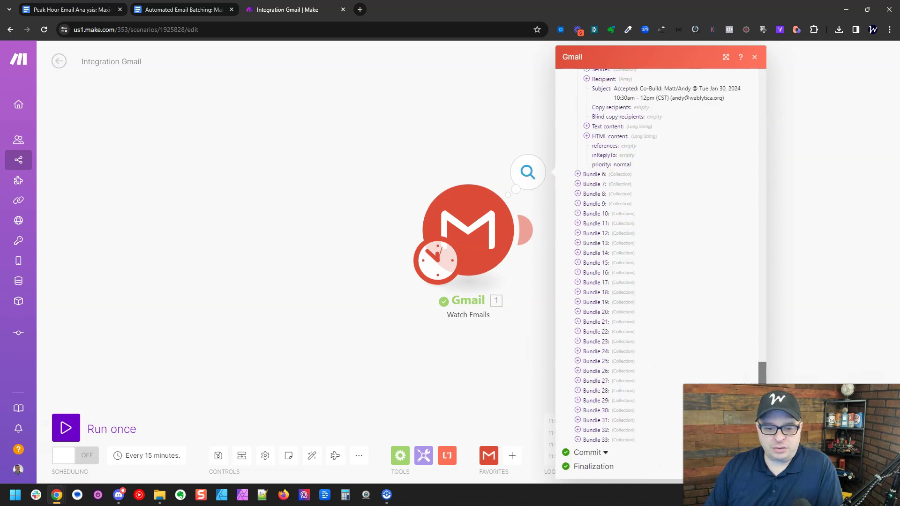
click(375, 365)
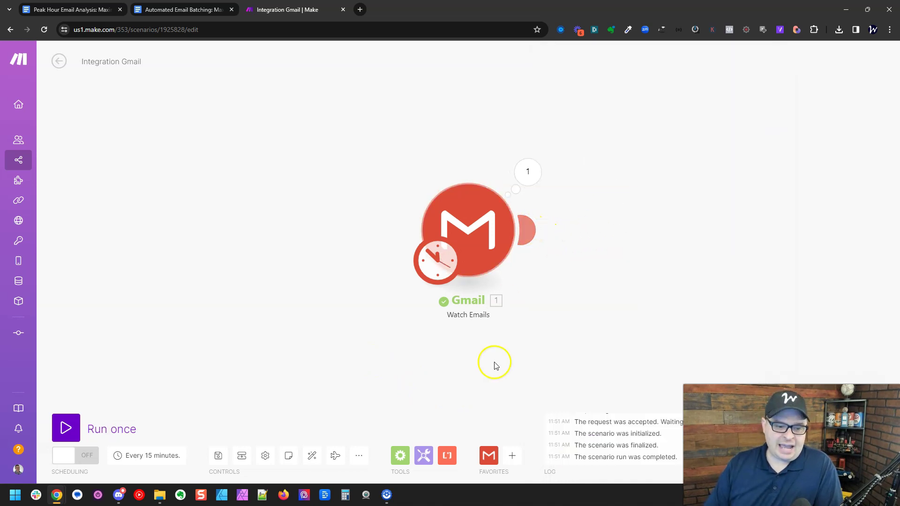
- Add a Numeric aggregator after the Gmail module and set its aggregate function to COUNT
click(424, 456)
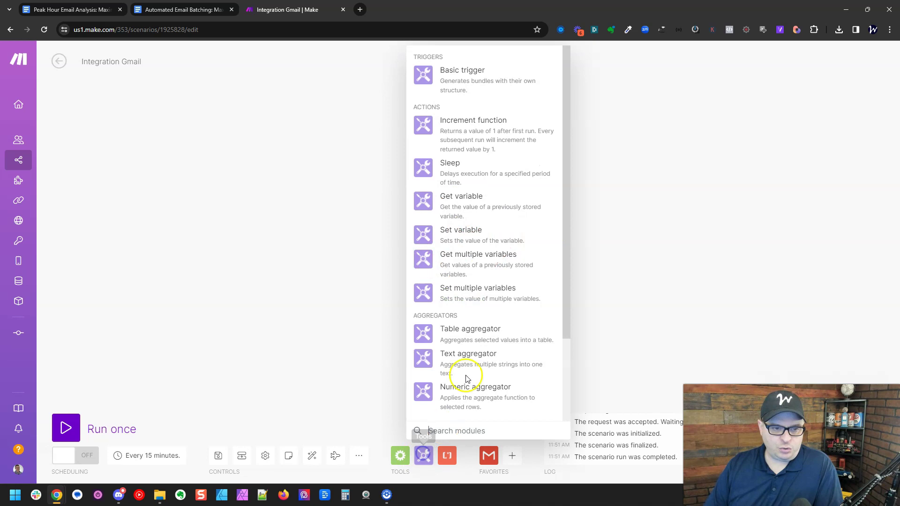
scroll(488, 300, down, 2)
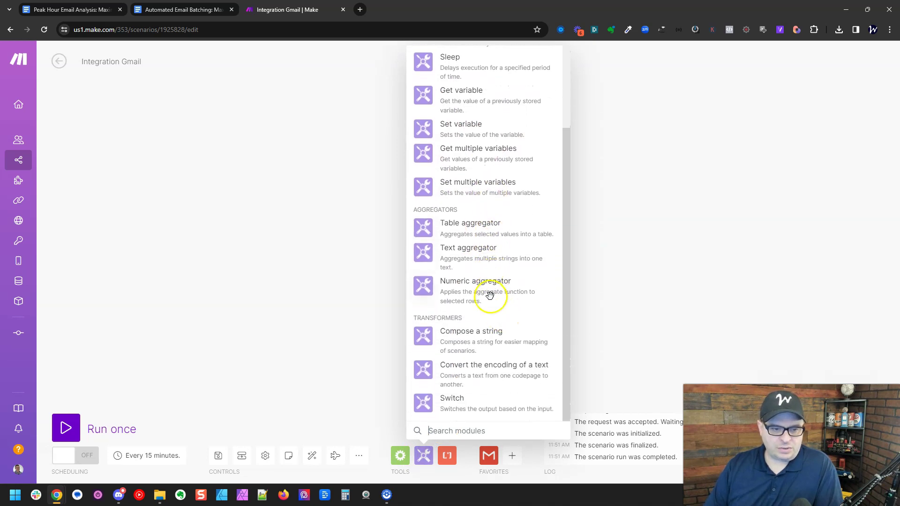
click(488, 296)
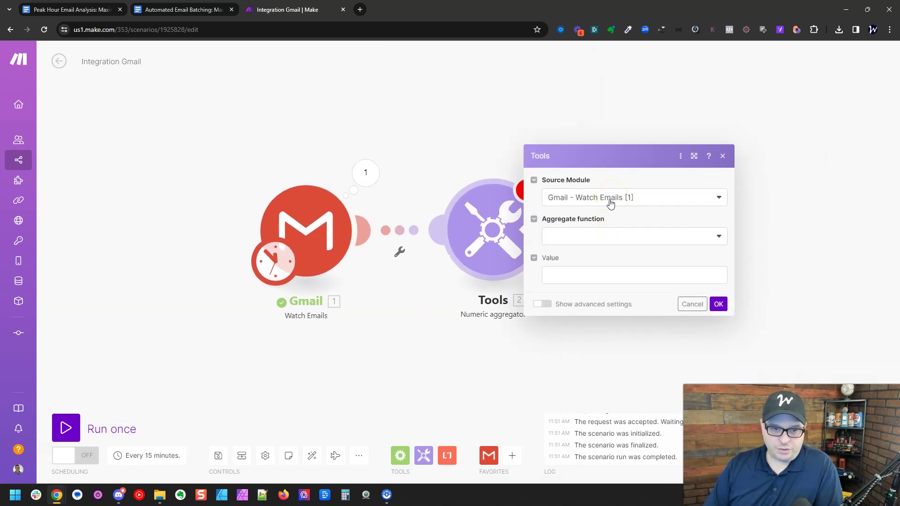
click(608, 237)
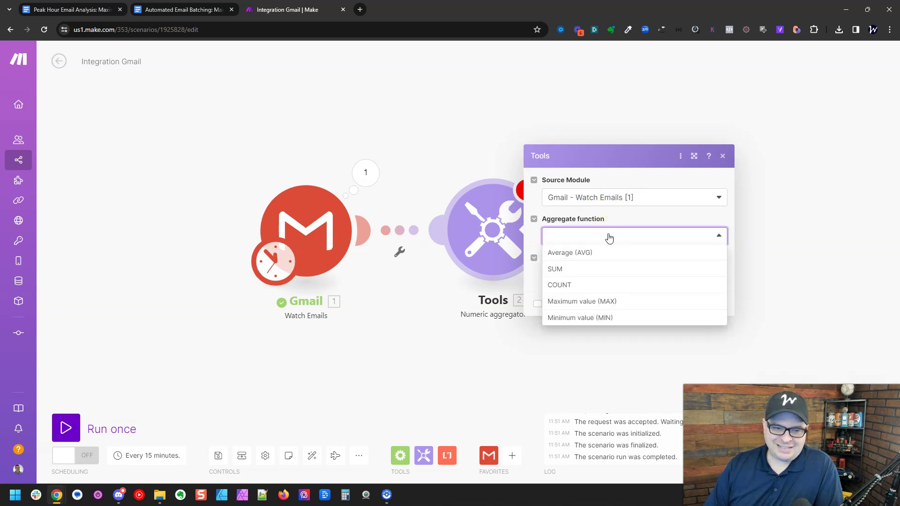
click(592, 285)
click(587, 275)
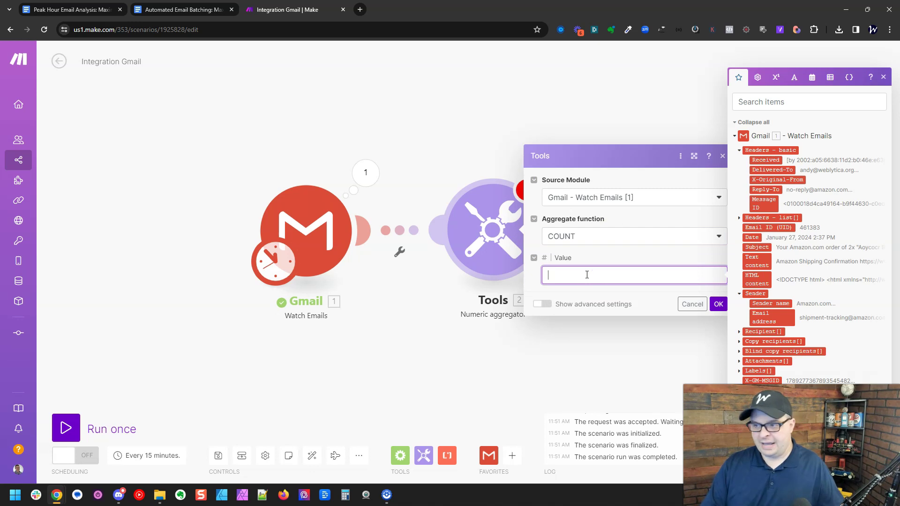
- Show the aggregator's advanced settings and set Group by to formatDate of the Gmail Date with format h, followed by :00
click(542, 305)
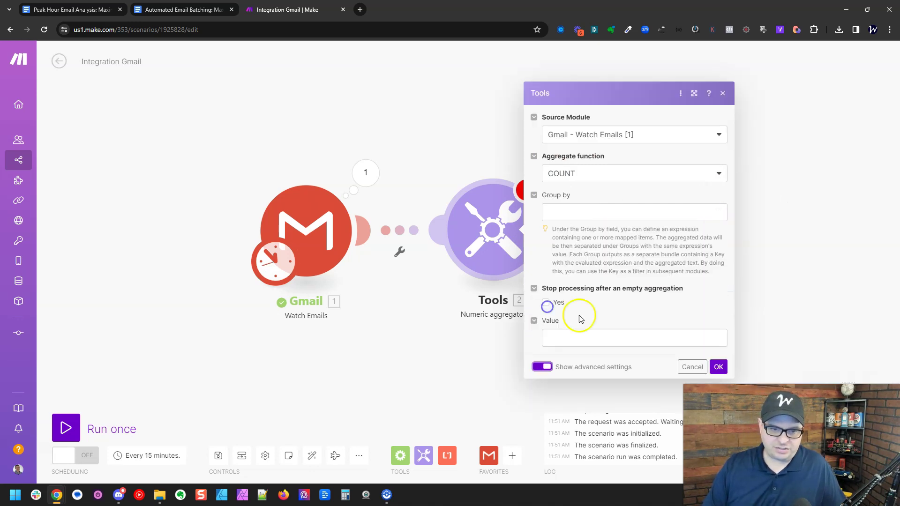
click(590, 214)
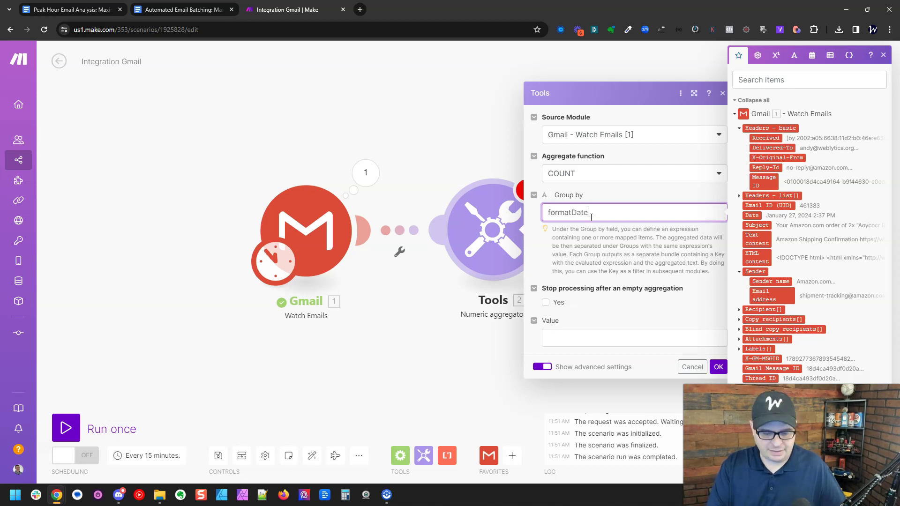
text(()
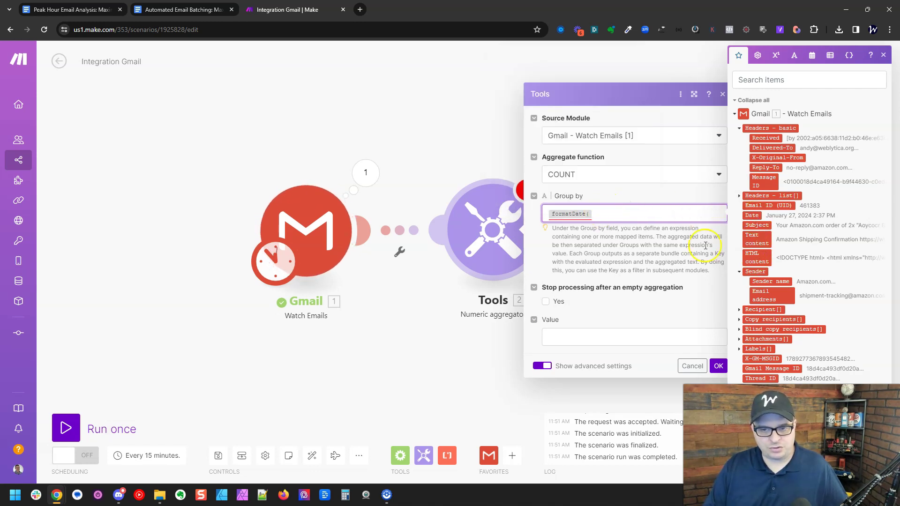
click(752, 216)
text(;)
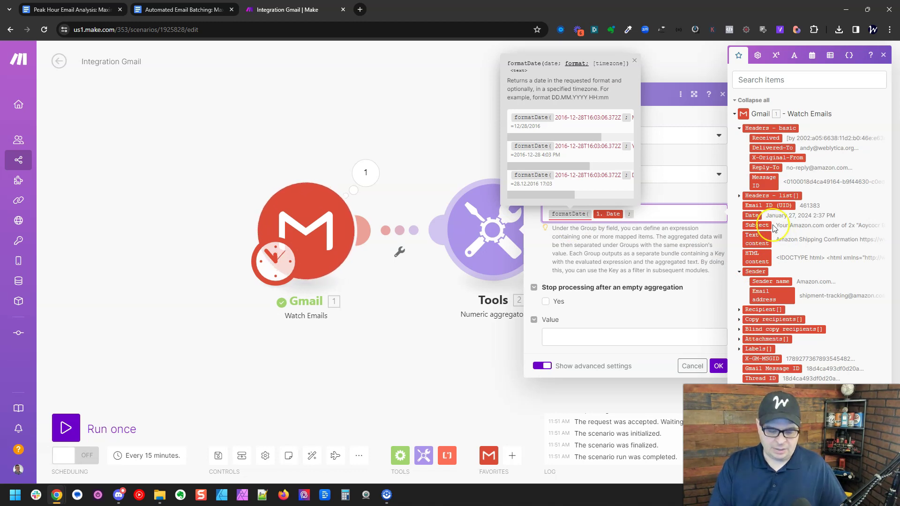
text(h)
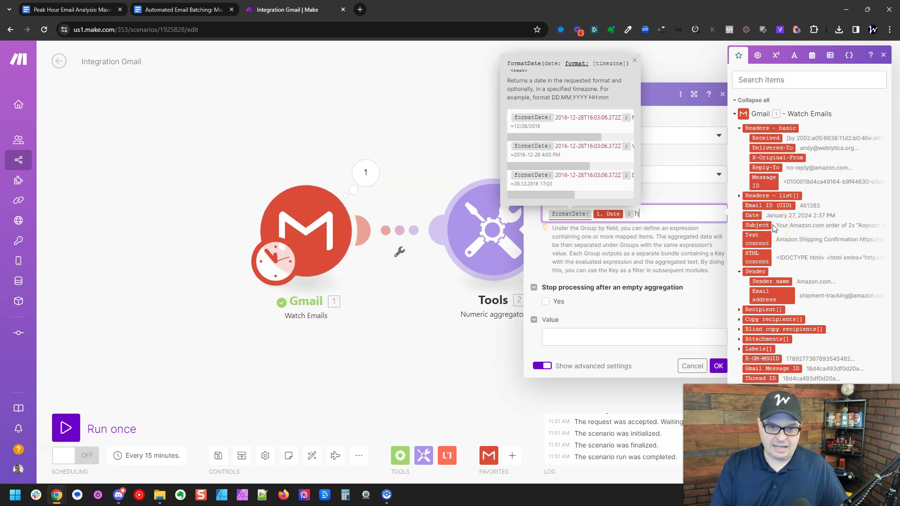
text() :00)
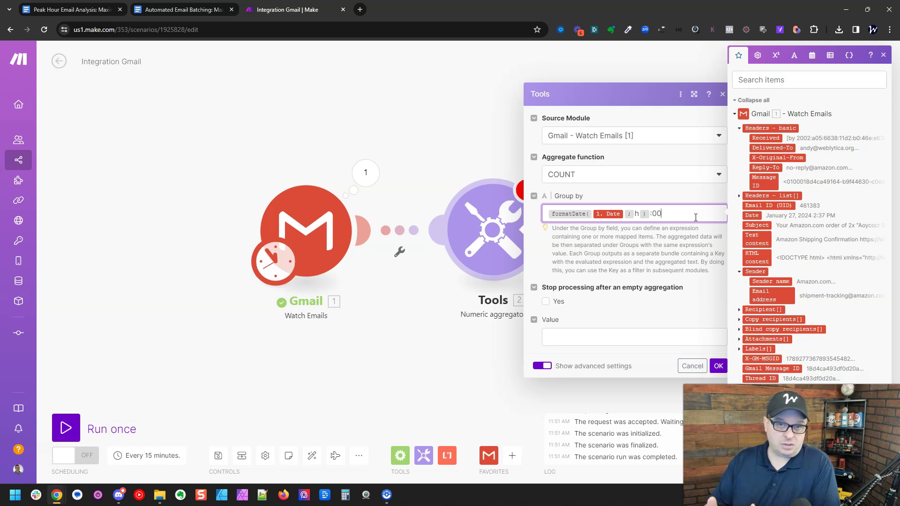
- Append a second formatDate of the Gmail Date with format A to the Group by expression
click(685, 215)
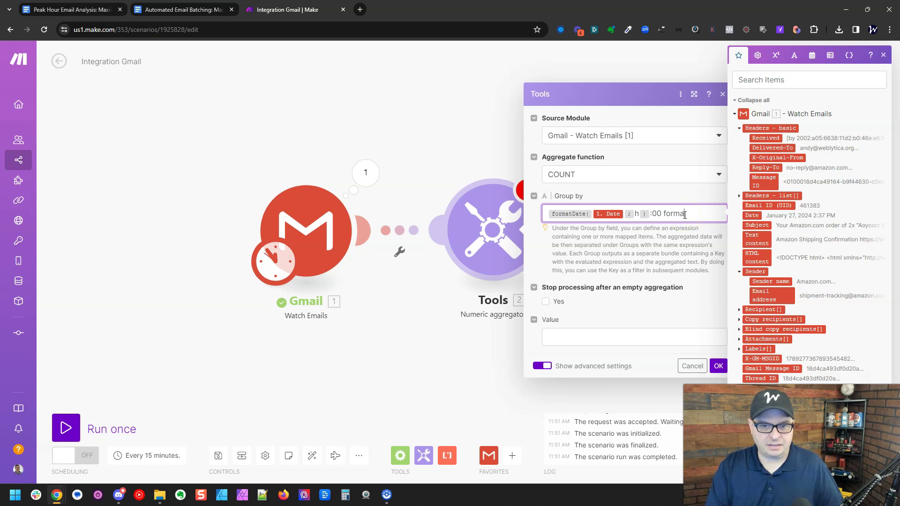
text(formatDate)
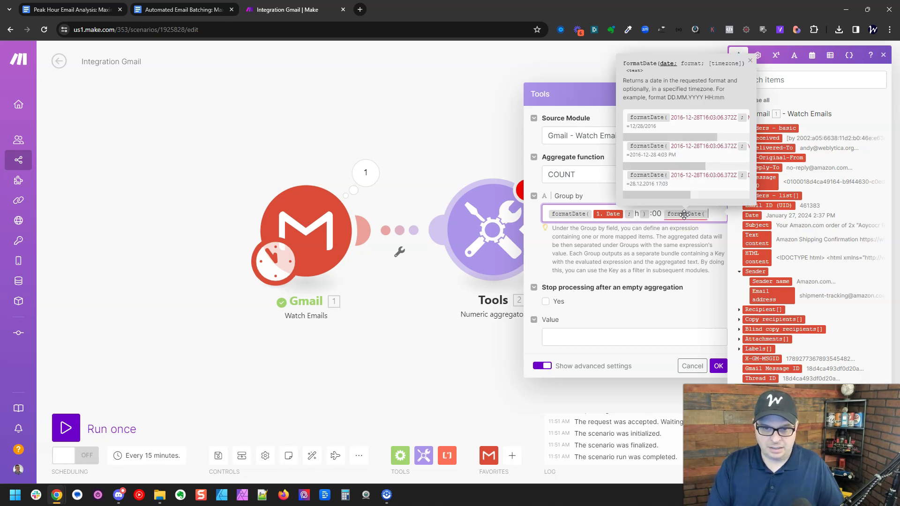
text(()
click(756, 231)
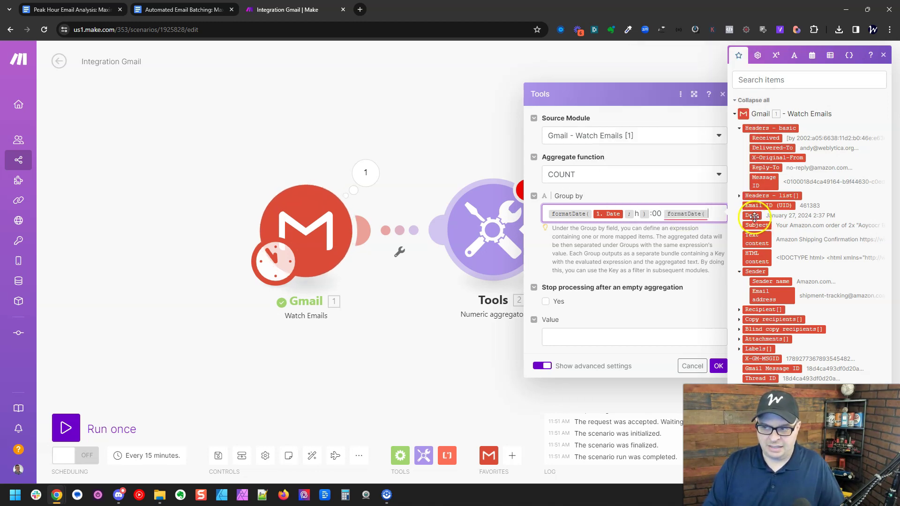
click(753, 216)
text(;)
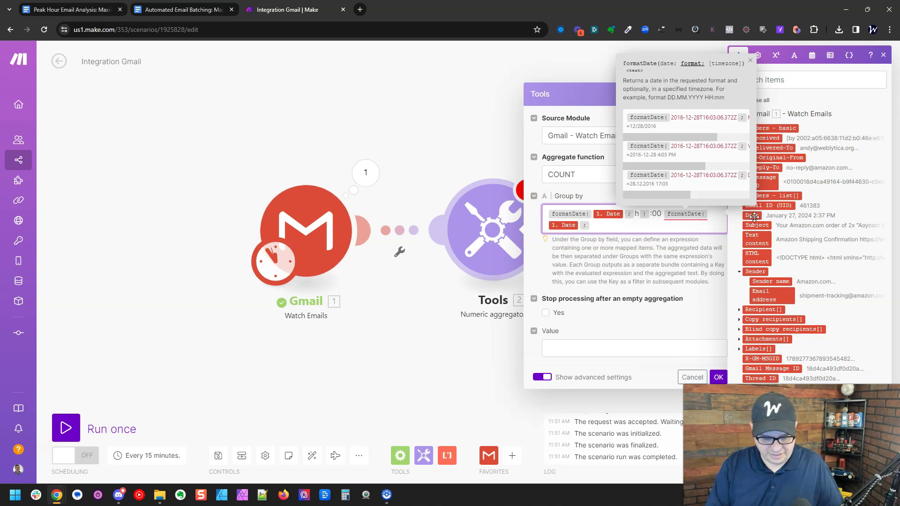
text( A))
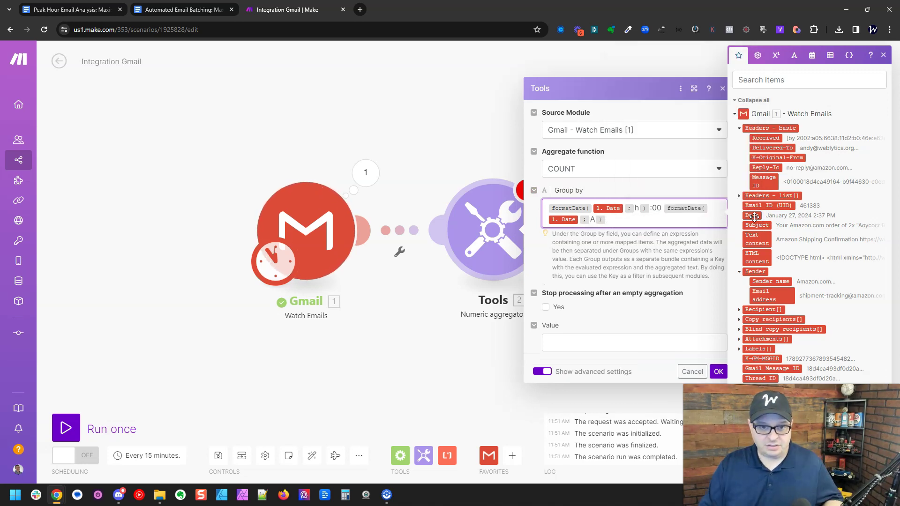
click(639, 240)
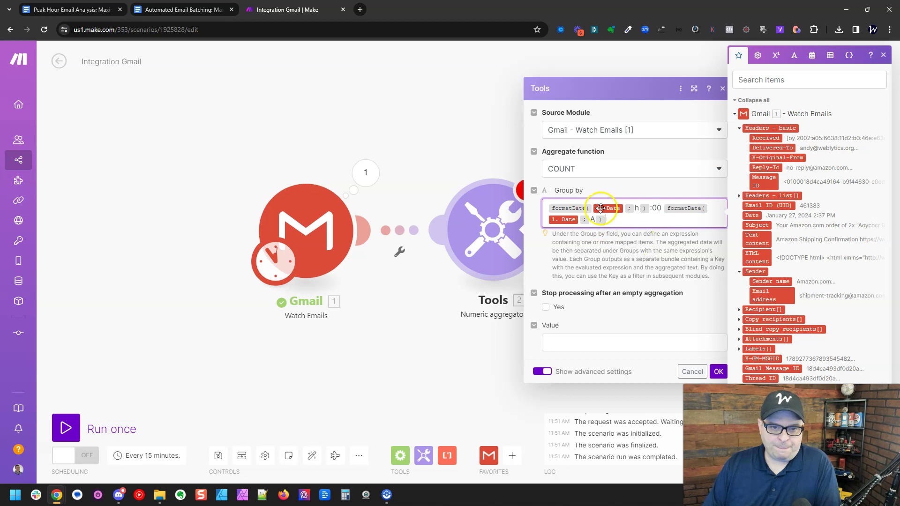
- Set the Numeric aggregator's Value to 1 and save the module's settings
click(637, 208)
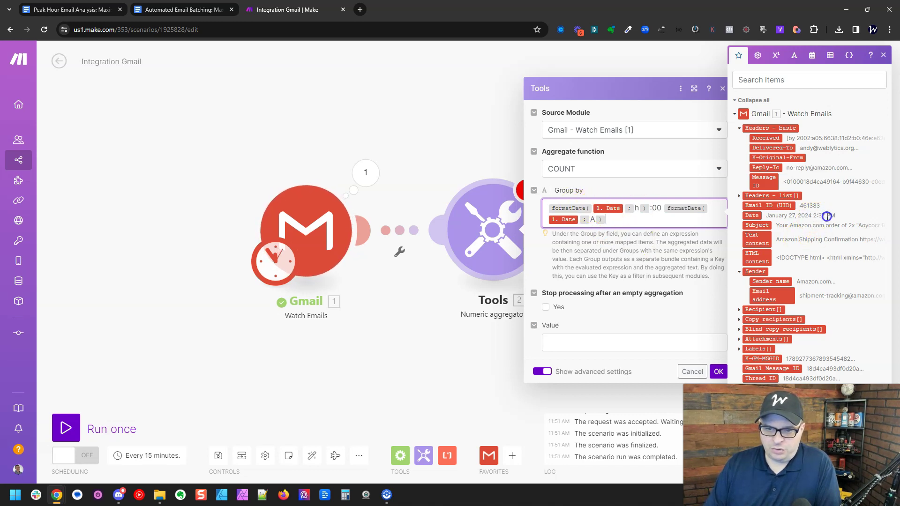
click(635, 212)
double_click(636, 210)
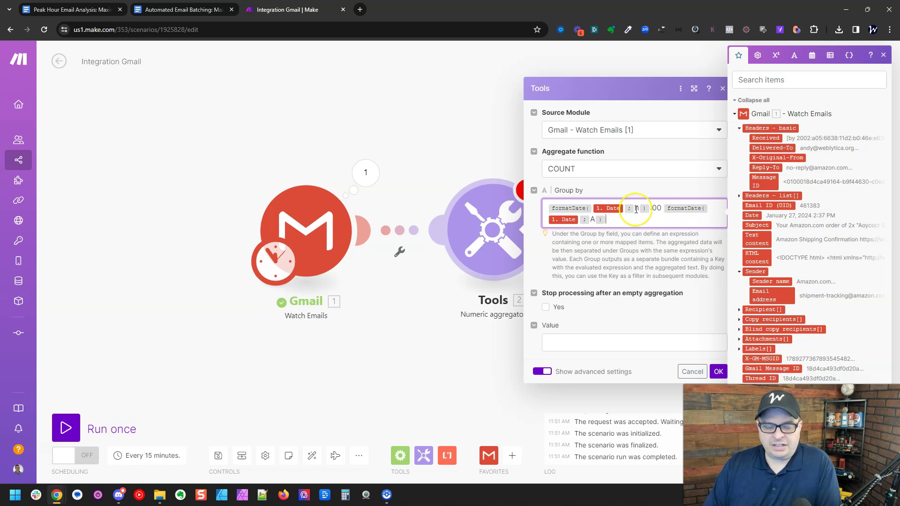
click(652, 209)
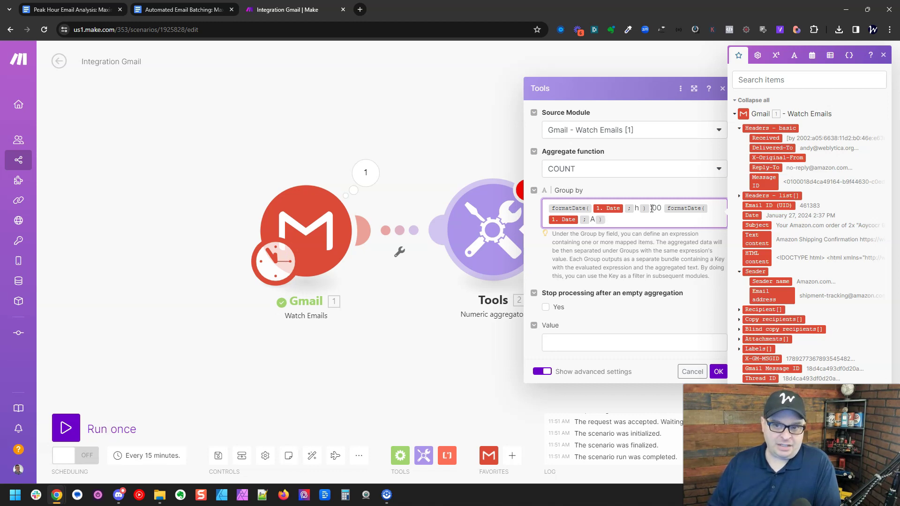
click(601, 345)
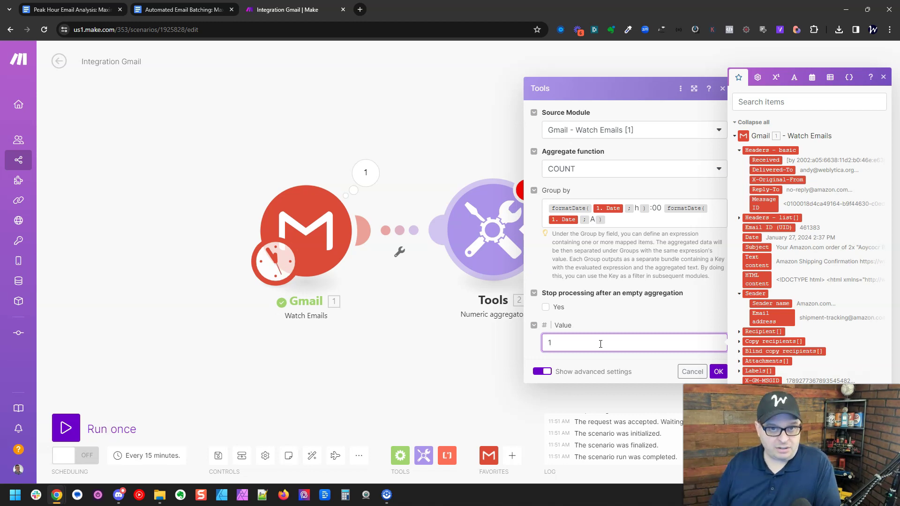
click(719, 371)
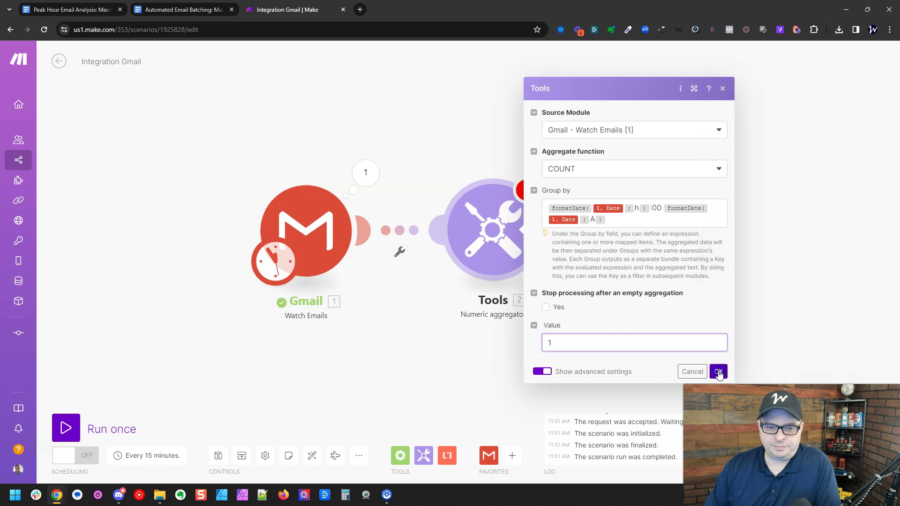
- Add a Repeater after the Numeric aggregator, keeping initial value 1 and mapping Repeats to the aggregator's result
click(402, 455)
click(458, 147)
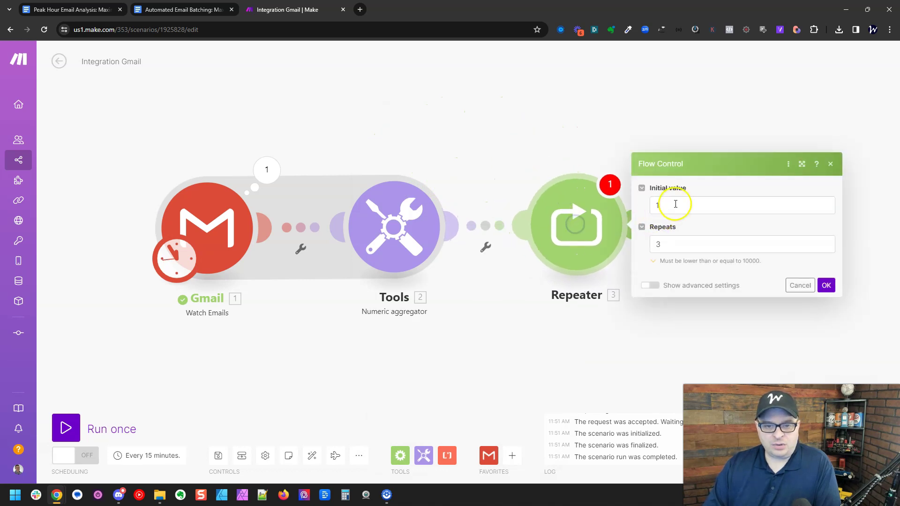
double_click(656, 243)
key(BackSpace)
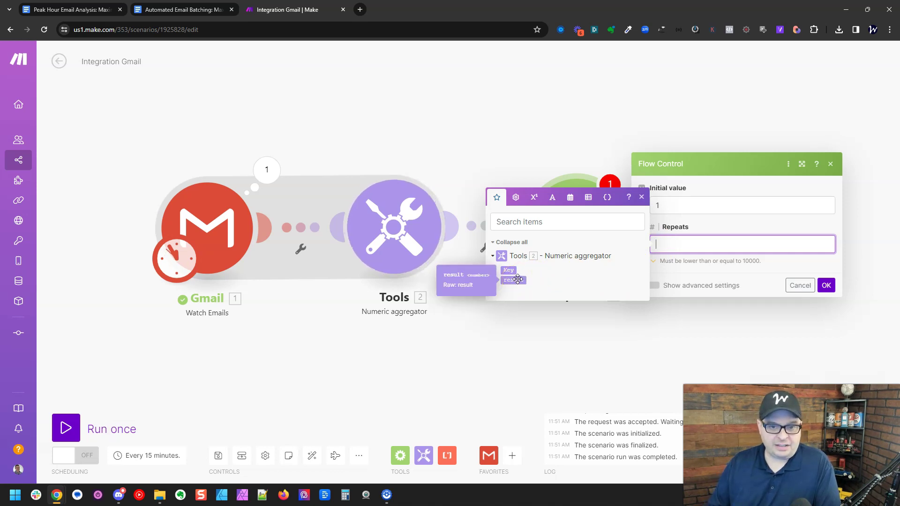
drag(518, 280, 680, 244)
click(827, 286)
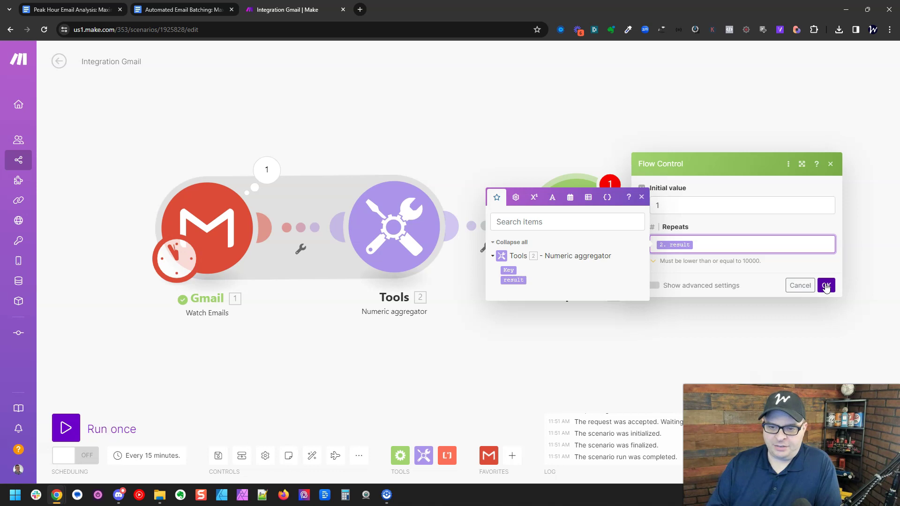
click(826, 285)
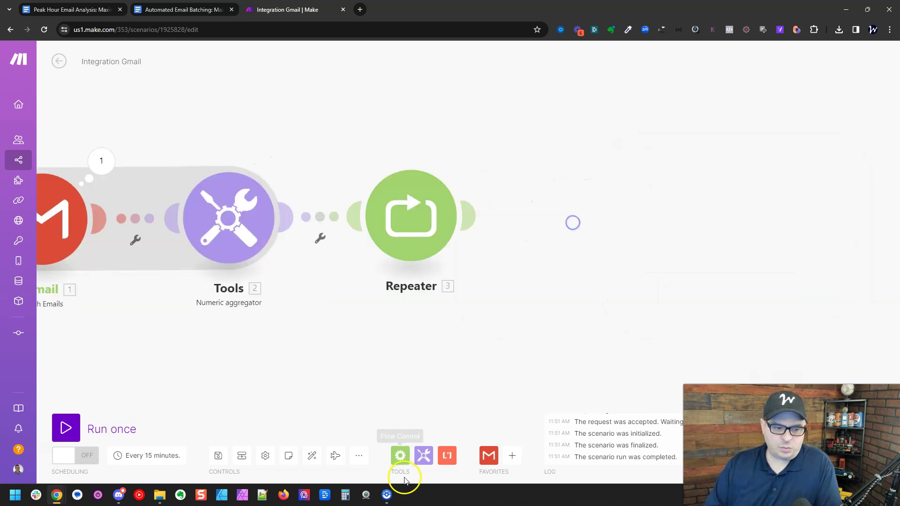
- Add a Text aggregator after the Repeater and set its source module to Repeater [3]
click(424, 455)
click(469, 355)
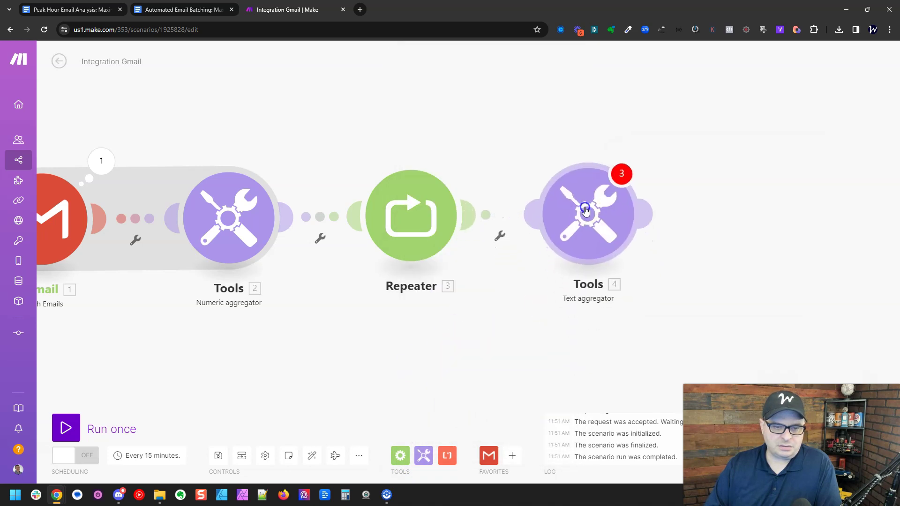
click(671, 201)
click(673, 218)
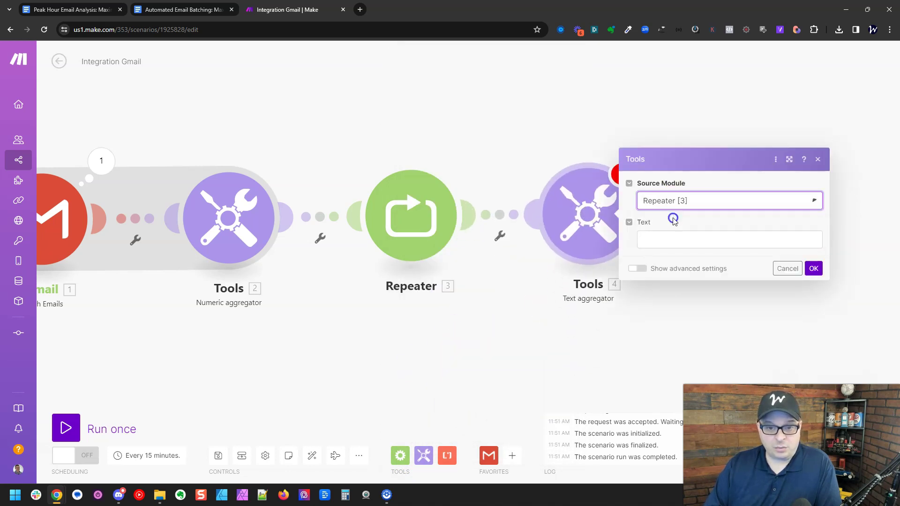
- Enter an envelope emoji as the Text aggregator's text and save the module's settings
click(666, 237)
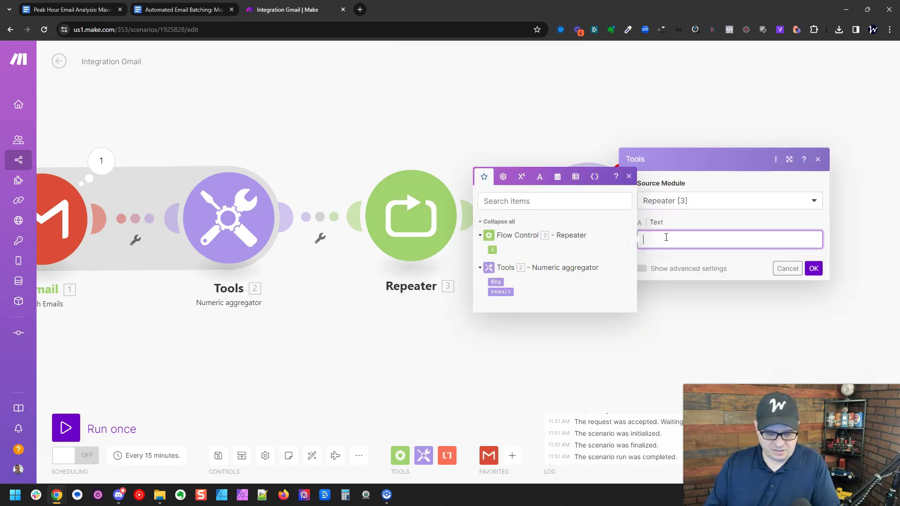
key(super+period)
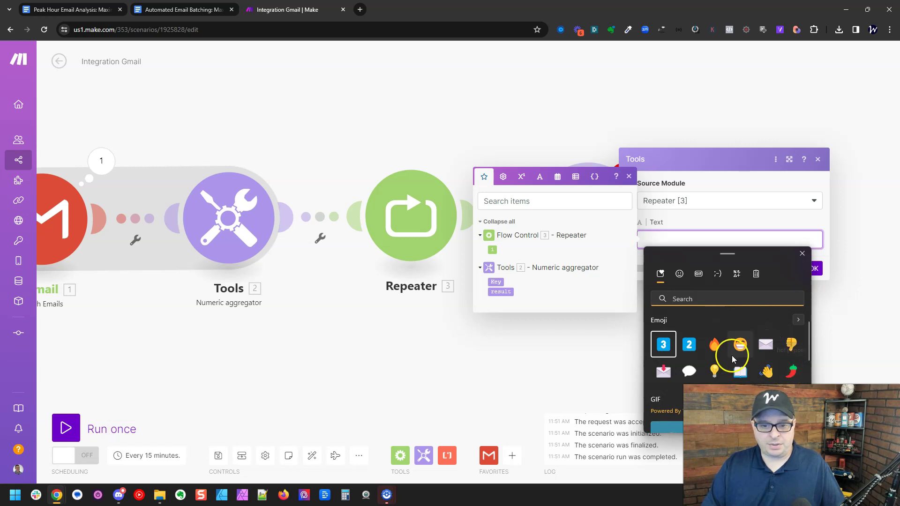
click(768, 345)
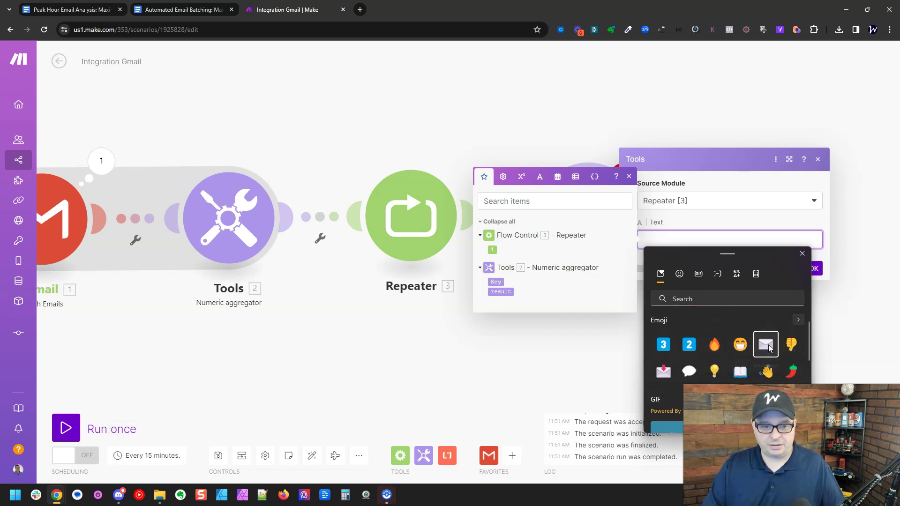
click(730, 216)
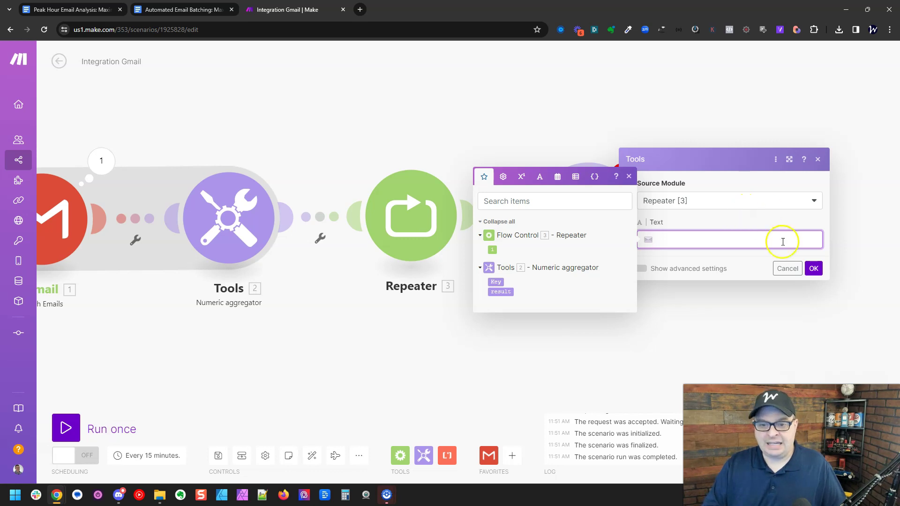
click(811, 270)
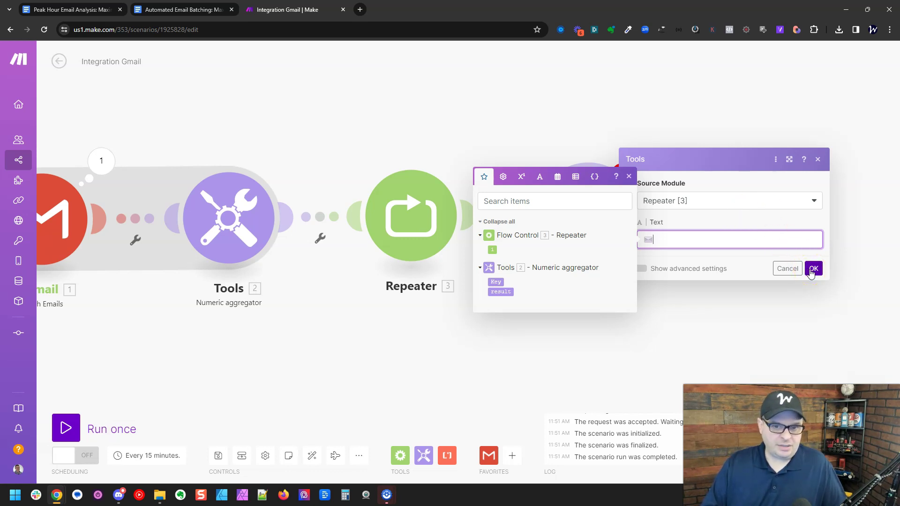
click(813, 270)
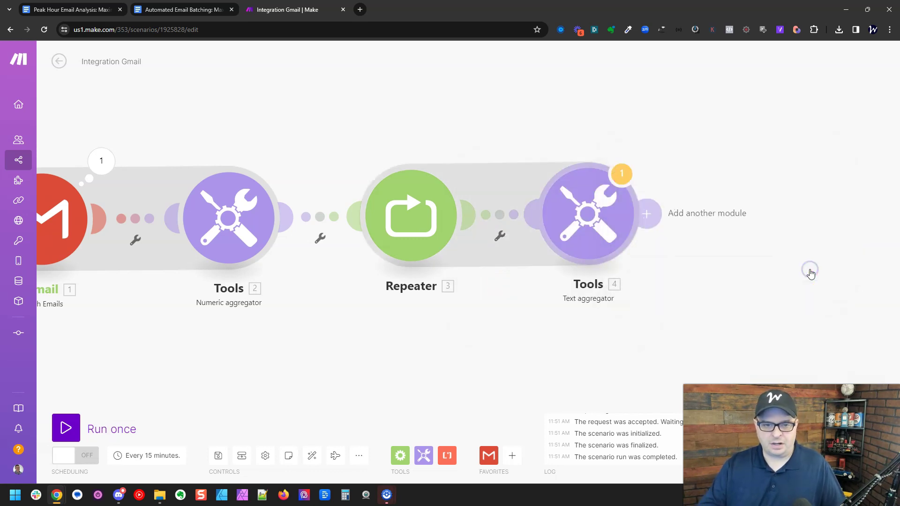
- Add a second Text aggregator at the end of the scenario
drag(648, 321, 505, 325)
click(424, 455)
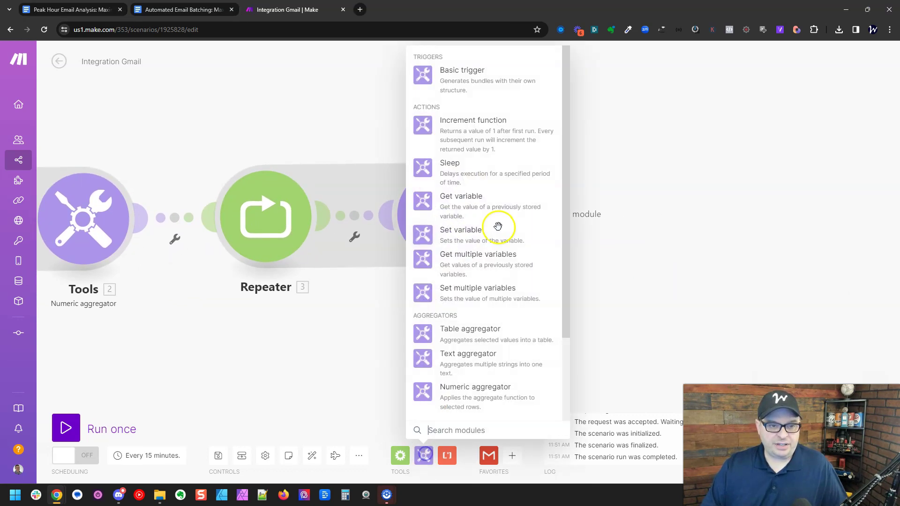
click(484, 358)
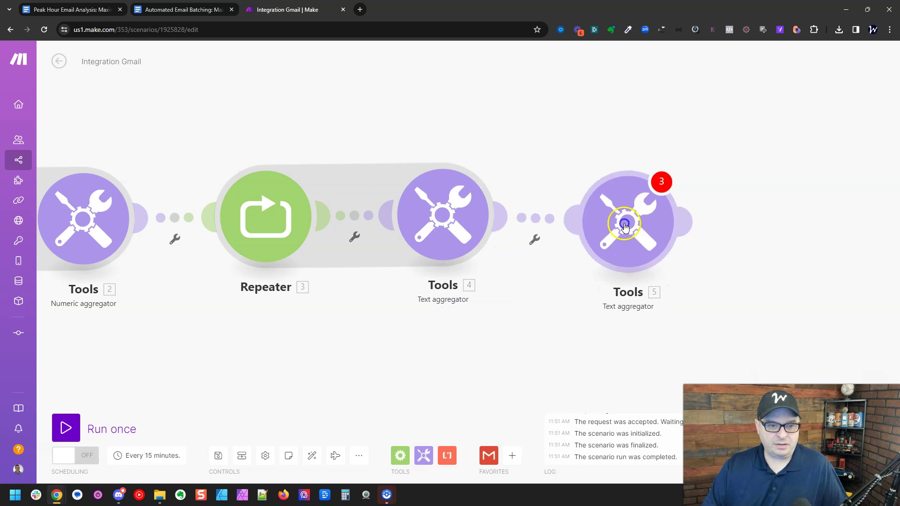
- Auto-align the scenario's modules and save the scenario despite the unfinished Text aggregator
click(312, 456)
click(218, 455)
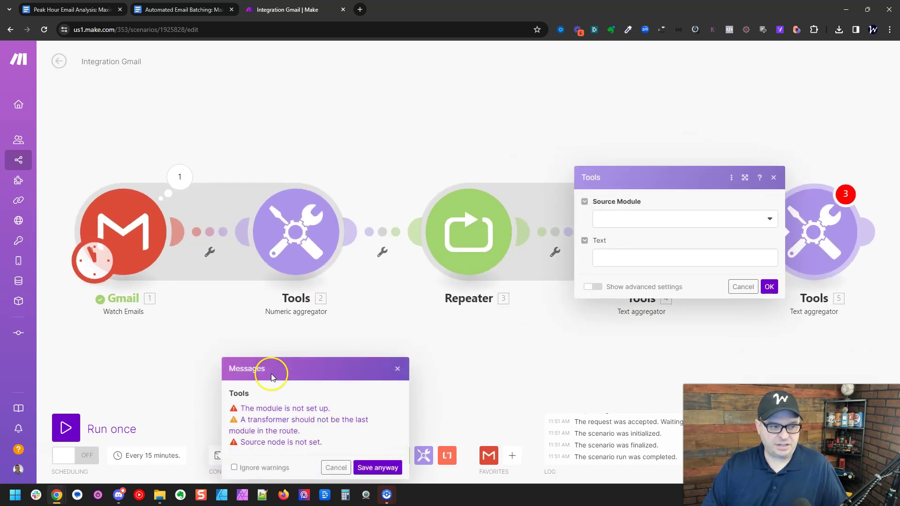
click(373, 468)
- Set the second Text aggregator's source to Numeric aggregator [2] and its text to the mapped Key, a colon and the first aggregator's text inside <p></p> tags
click(661, 219)
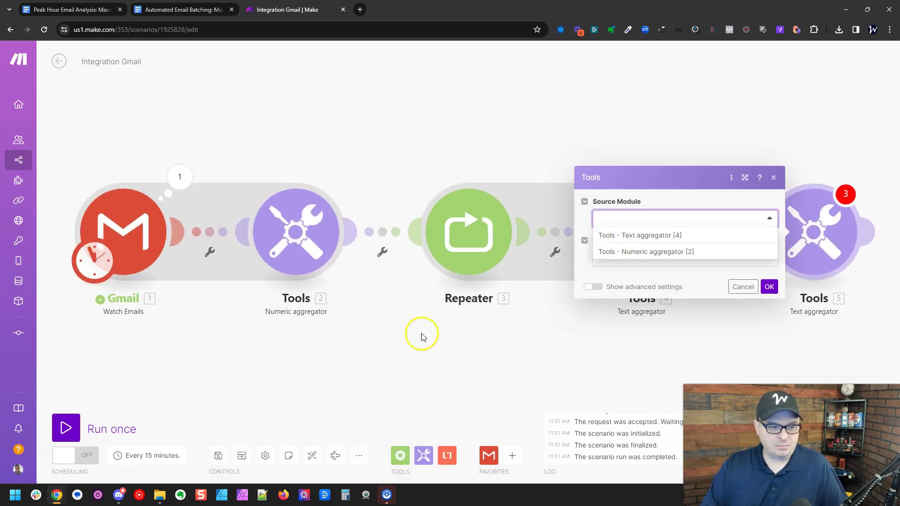
click(671, 249)
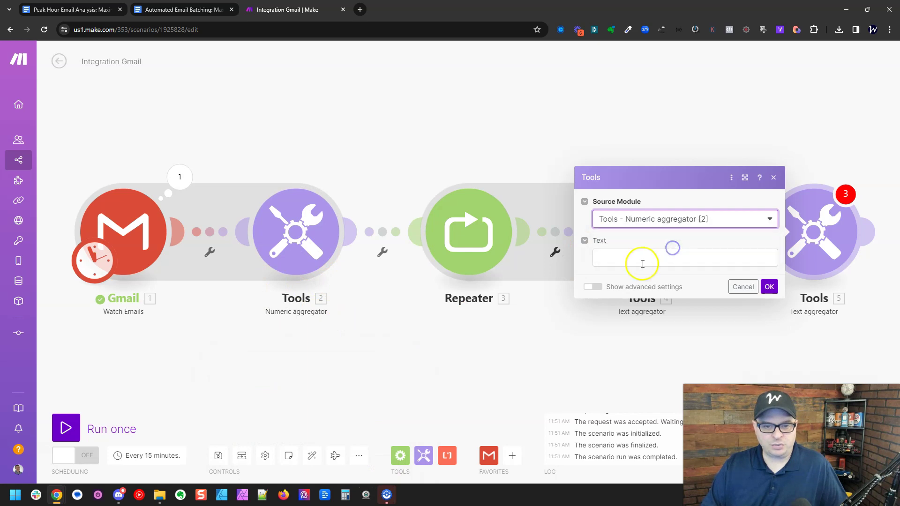
click(640, 261)
text(<p>)
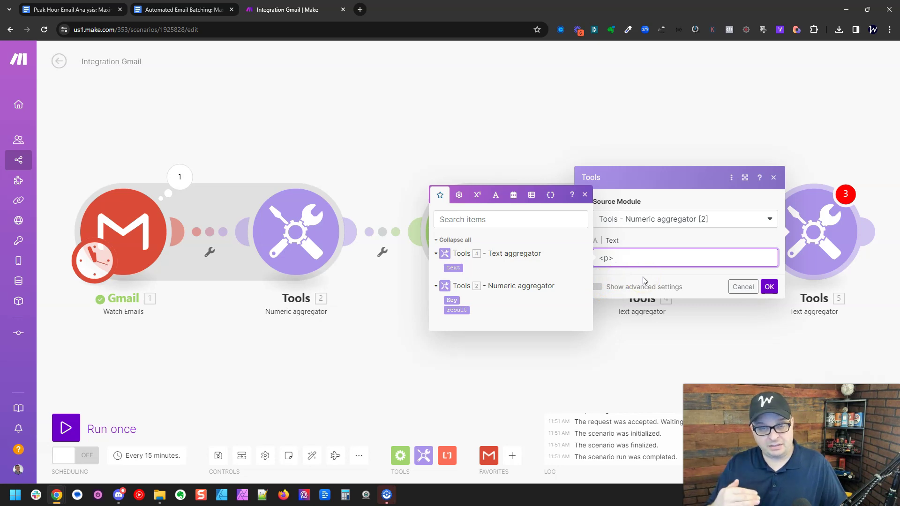
click(453, 300)
text(:)
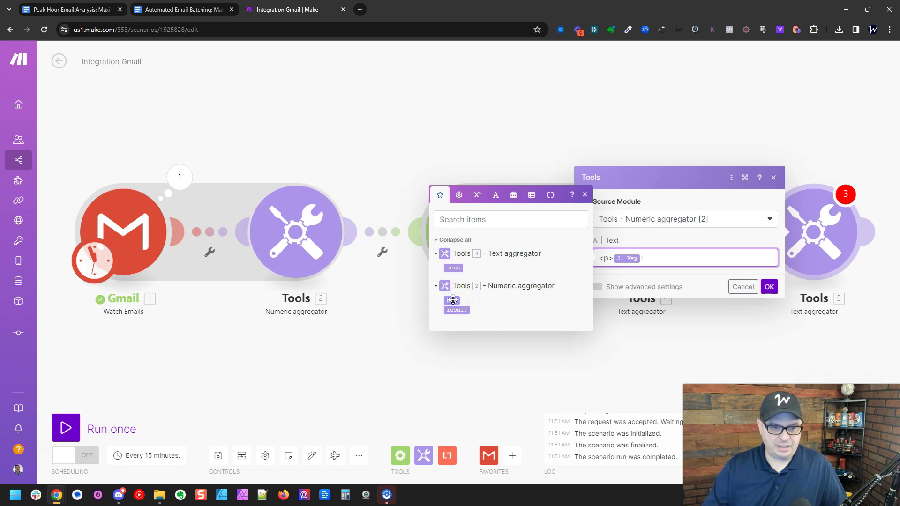
click(455, 267)
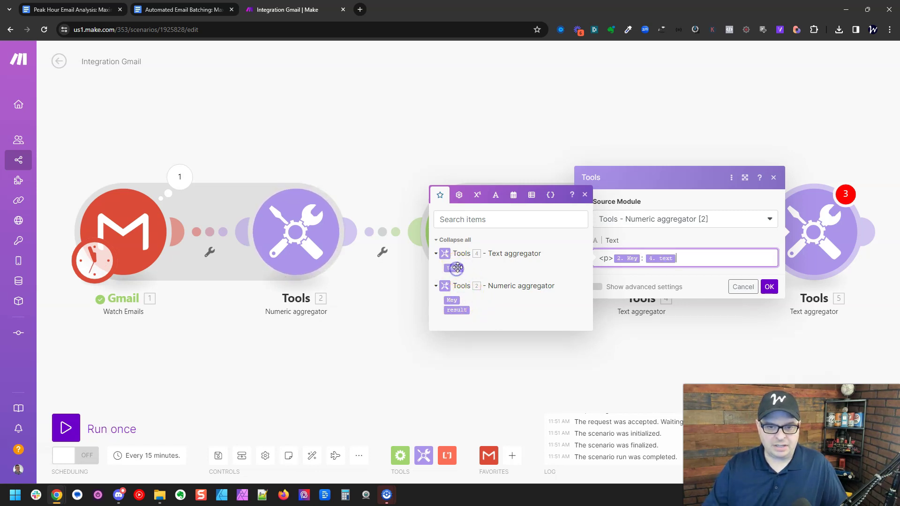
click(736, 259)
text(</p)
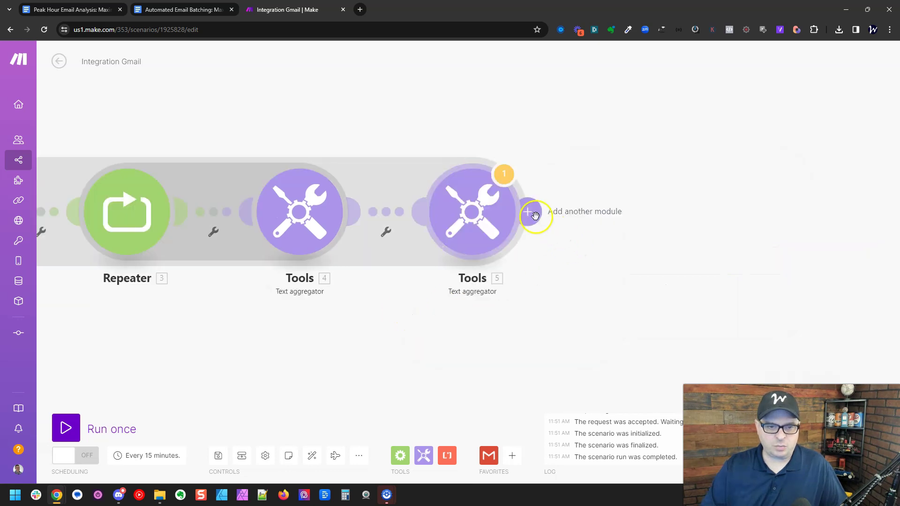
- Add a Gmail Send an Email module after the second Text aggregator and enter the recipient's email address
click(529, 209)
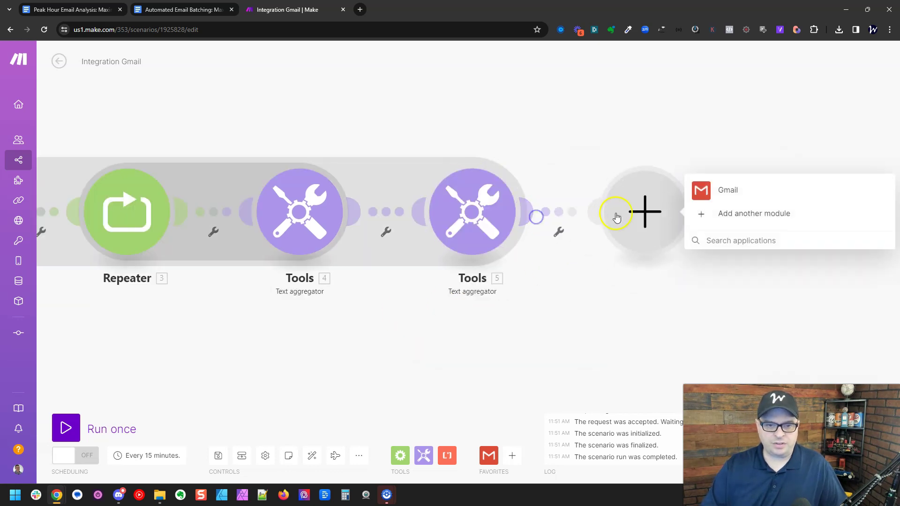
click(739, 191)
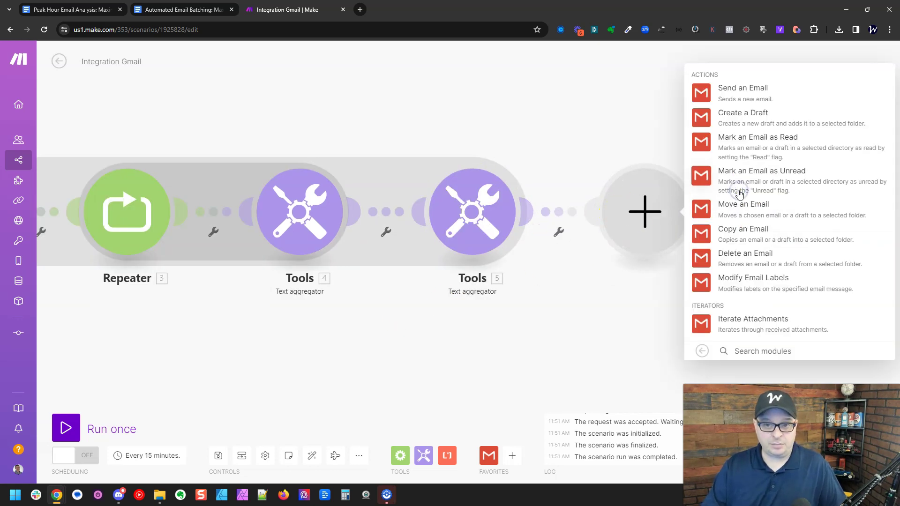
click(736, 94)
click(744, 184)
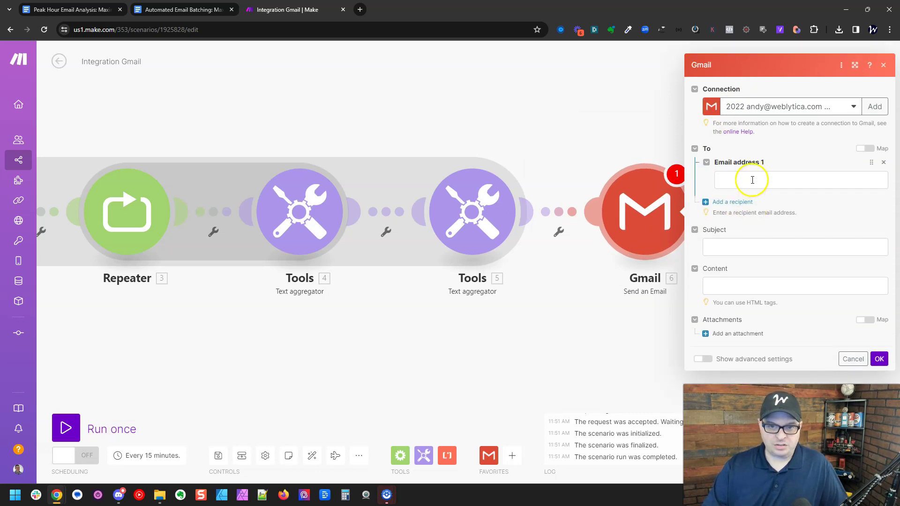
click(752, 180)
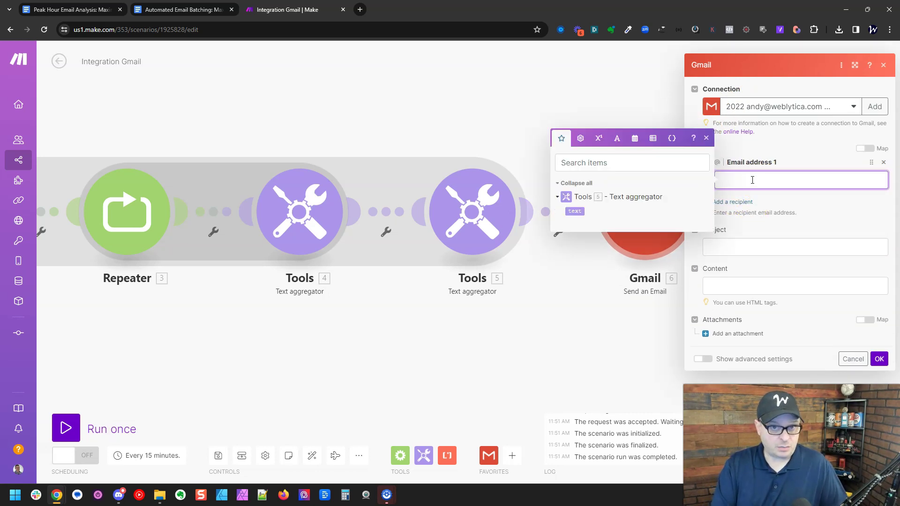
key(ctrl+v)
- Set the email subject to "Email Peak Hours Analysis for" followed by formatDate of now with format MM/DD/YYYY
click(751, 227)
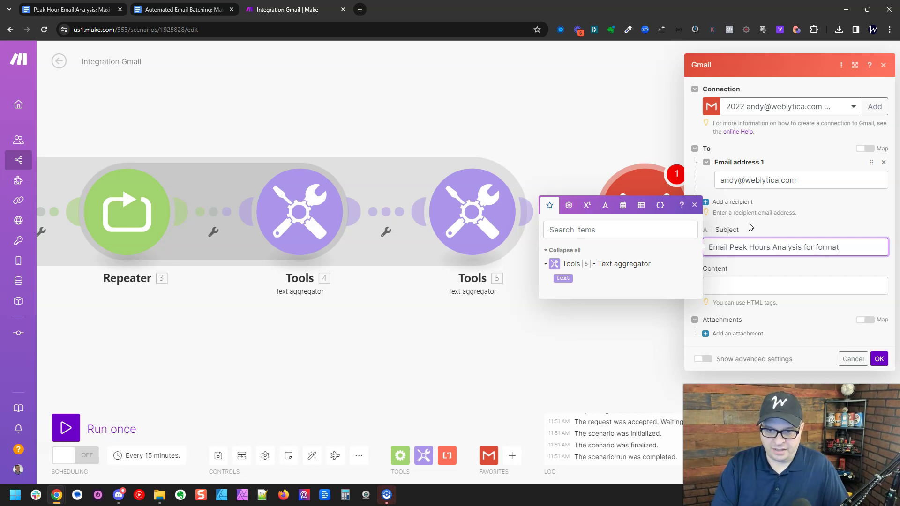
text(()
click(560, 318)
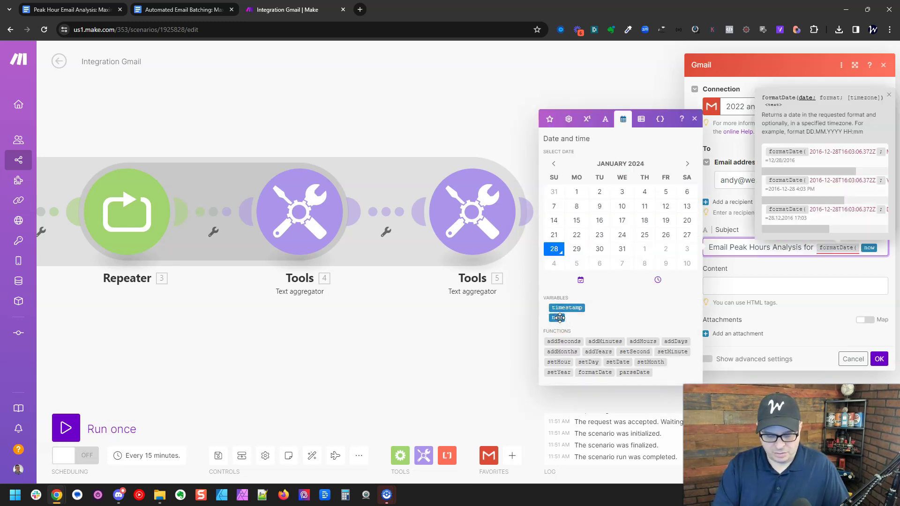
text(;)
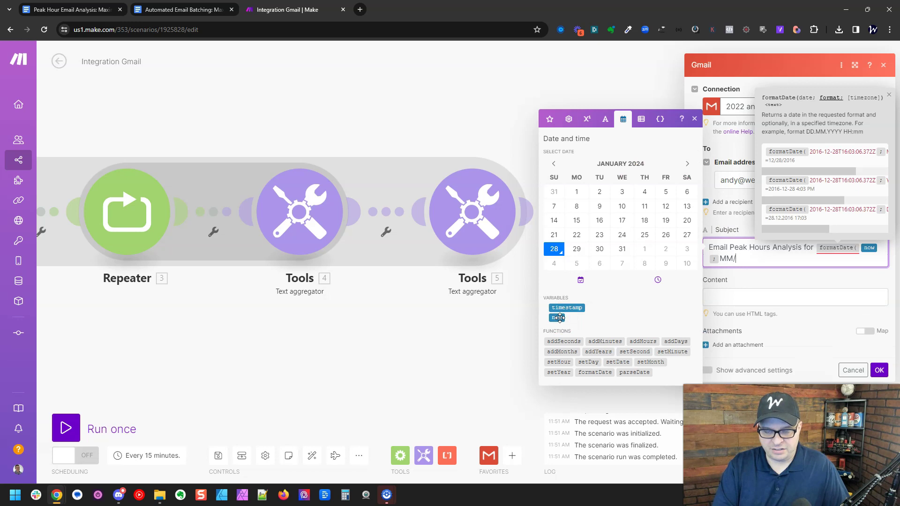
text(MM/DD/YYYY))
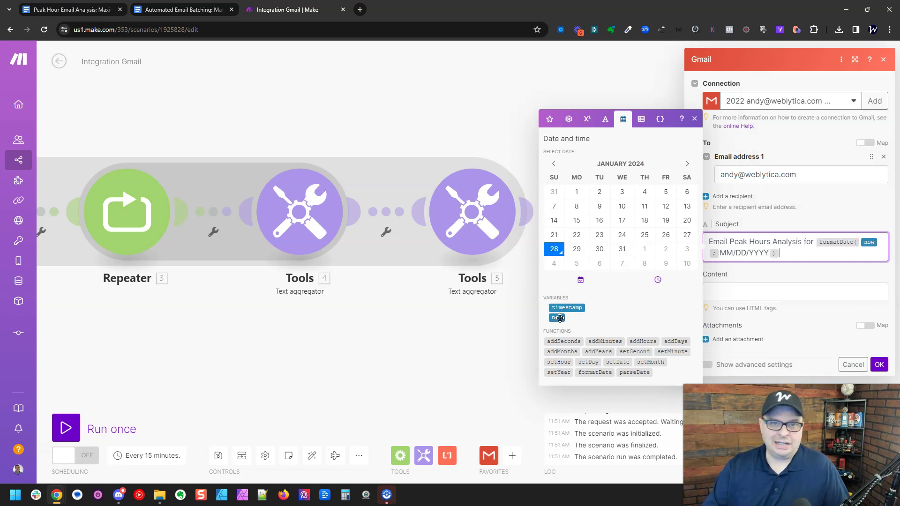
click(617, 359)
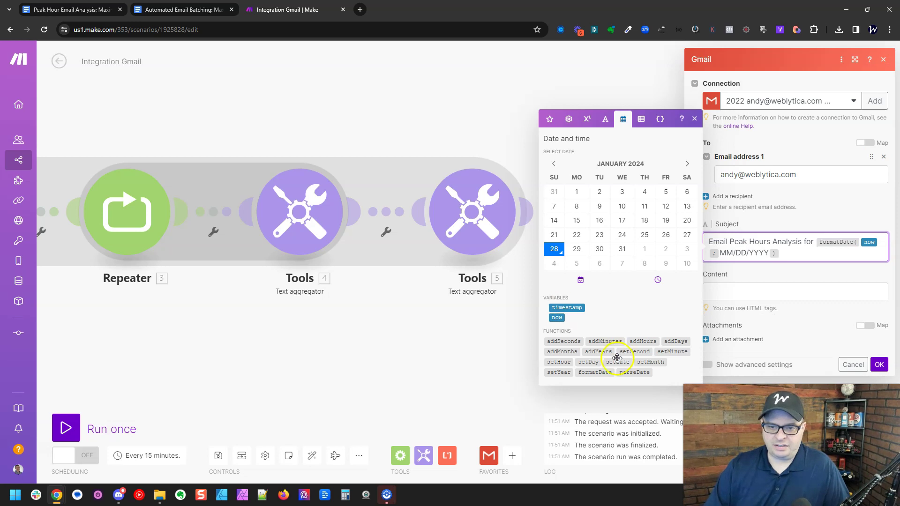
- Start the email content with the line "<p>Below is the peak hour email analysis:</p>" followed by a line break
click(720, 294)
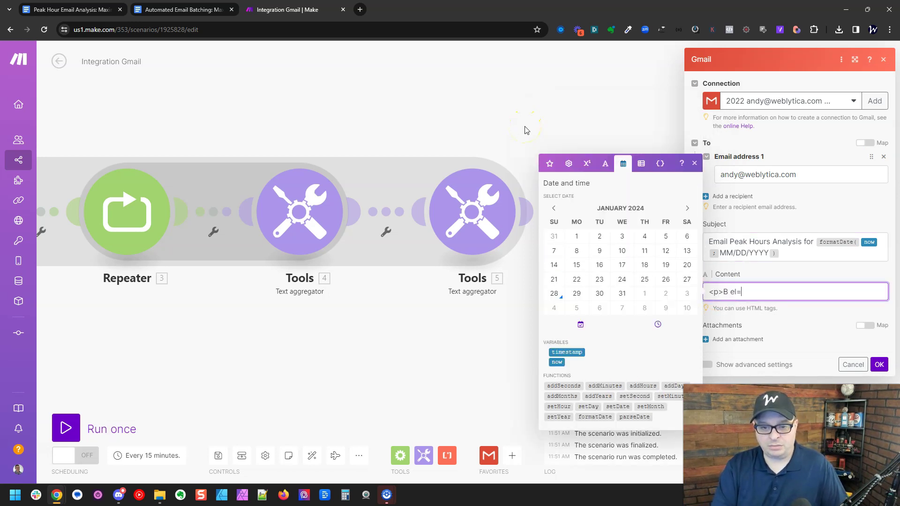
key(ctrl+shift+Left)
text(peak hour)
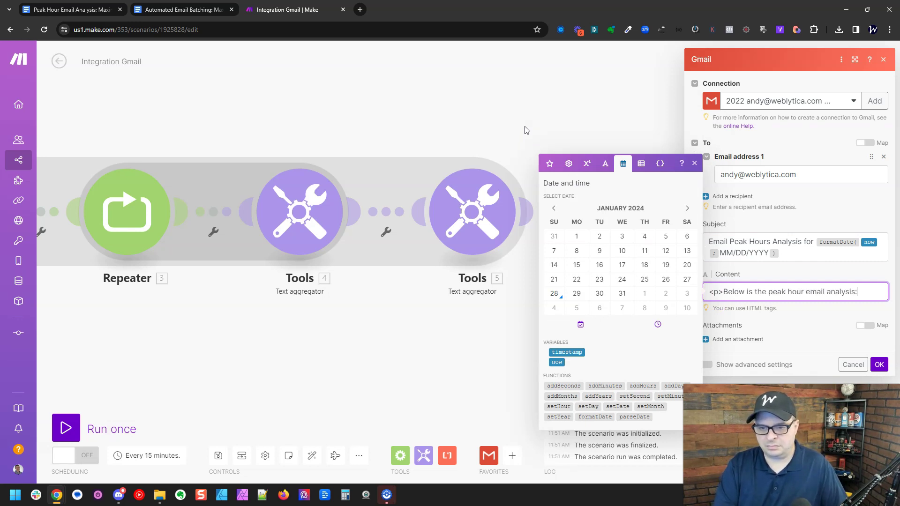
text(</p>)
key(Return)
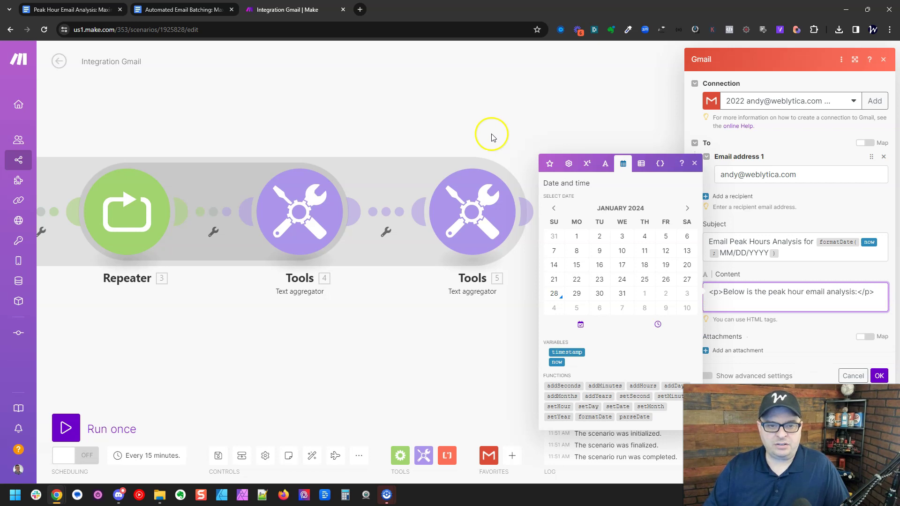
- Map the second Text aggregator's text into the email content below the intro line and confirm the Gmail module's settings
click(550, 163)
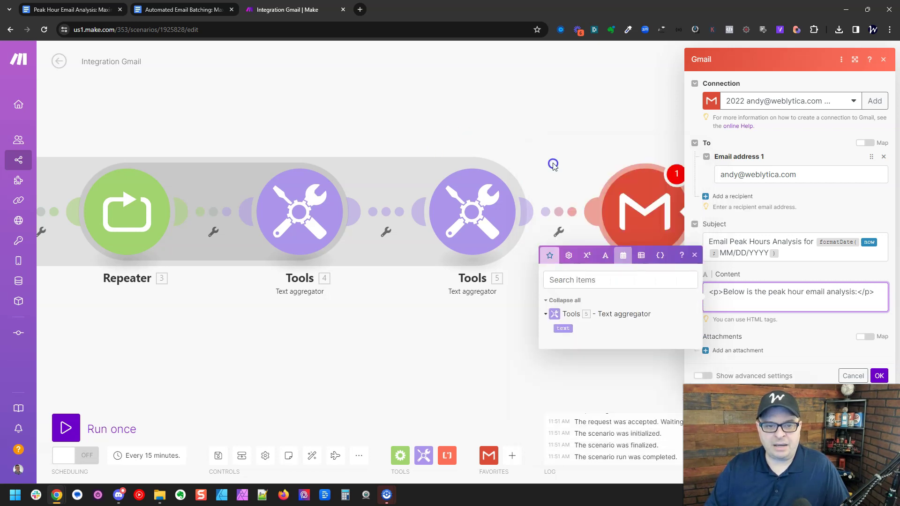
click(569, 330)
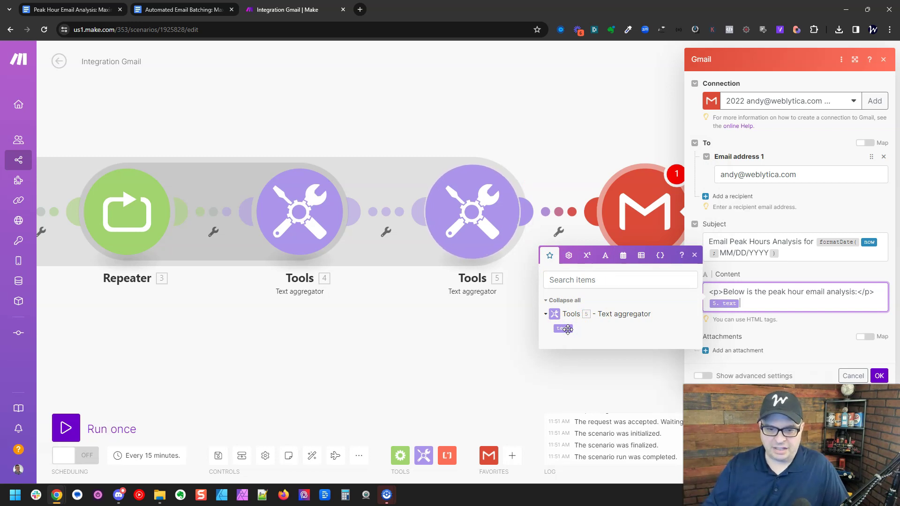
click(790, 219)
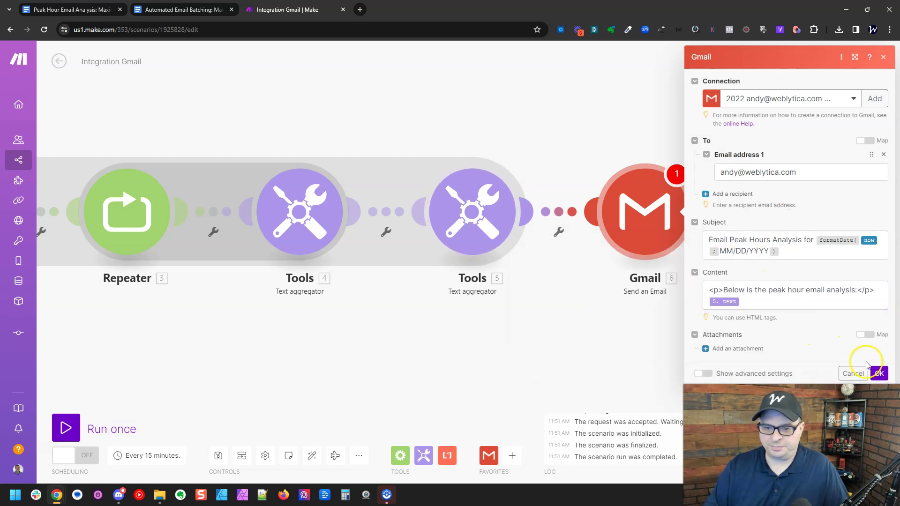
click(879, 374)
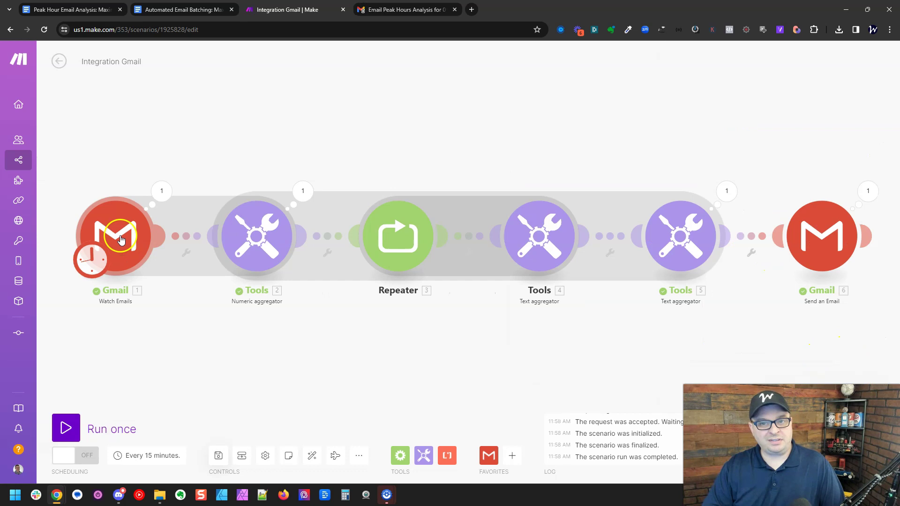
- Rename the Gmail trigger module as "Watch Emails" and the Numeric aggregator as "Emails per Hour"
right_click(123, 238)
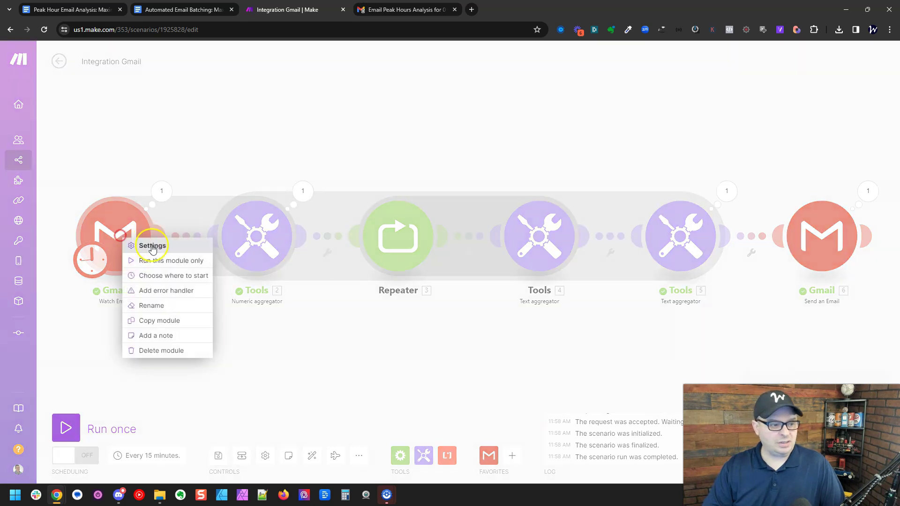
click(170, 309)
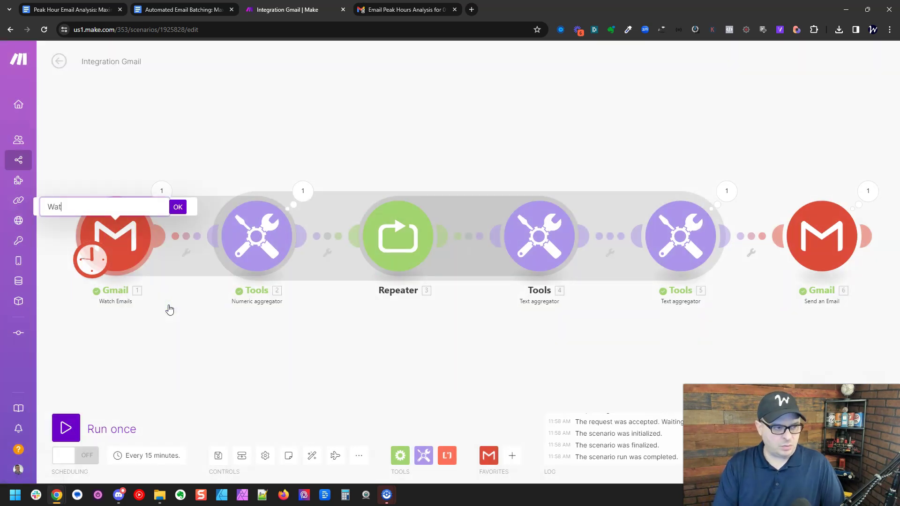
text(Watch Emails)
key(Return)
right_click(251, 213)
click(298, 284)
text(Emails per Hou)
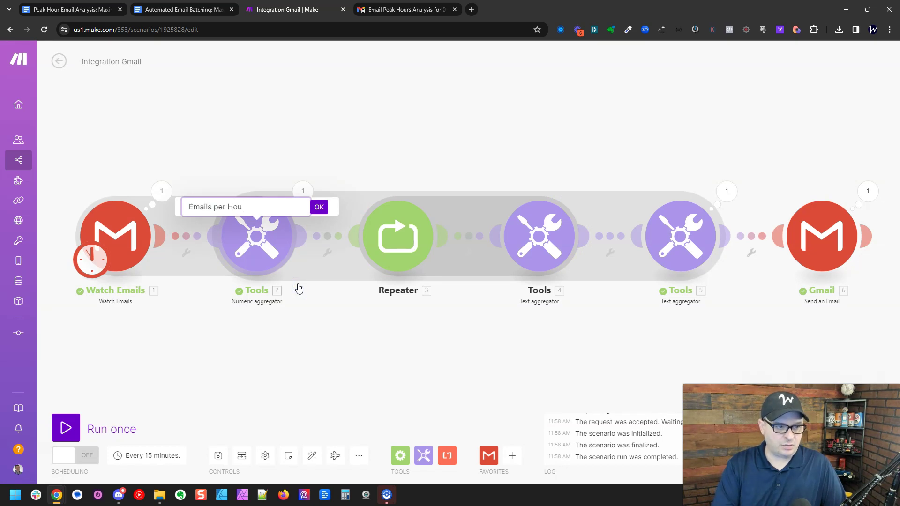
text(r)
key(Return)
- Rename the first Text aggregator as "Email Icons" and the second one as "Lines for Each Hour"
right_click(539, 235)
click(564, 271)
text(Email Icons)
key(Return)
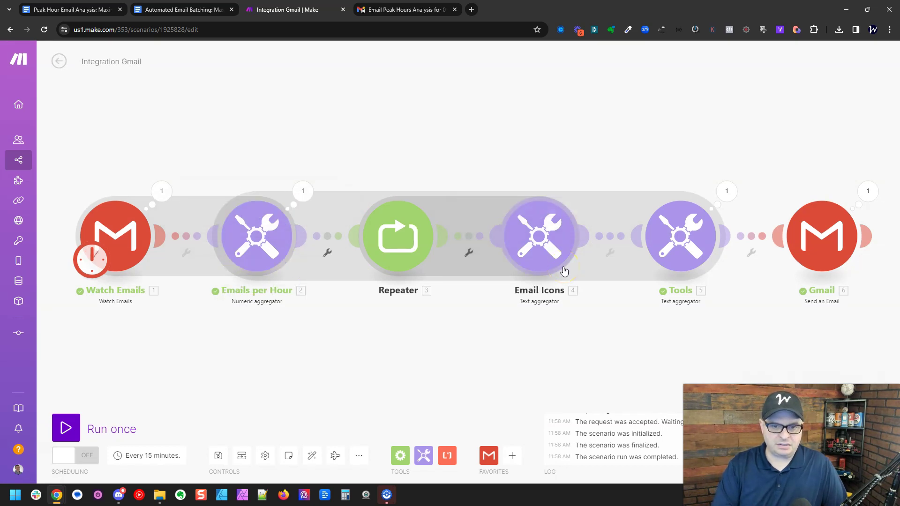
right_click(681, 240)
click(706, 275)
text(Lines for)
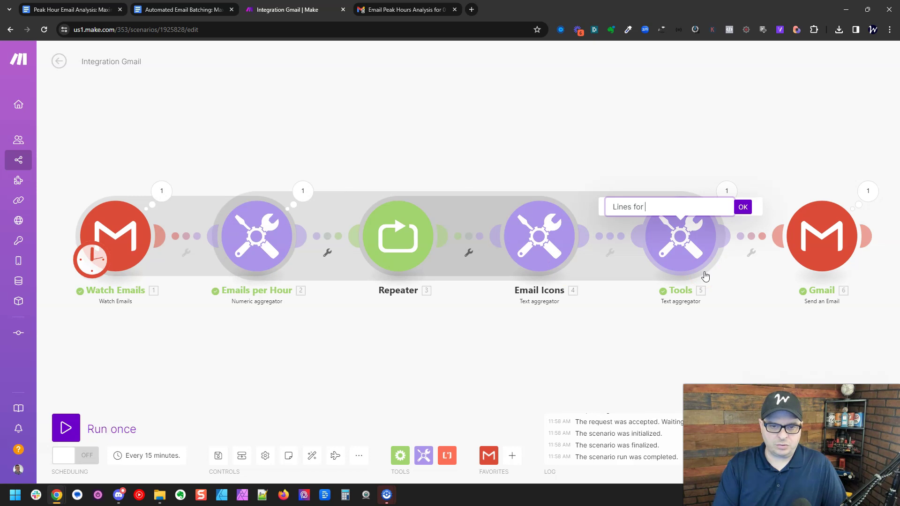
text( Each Hour)
key(Return)
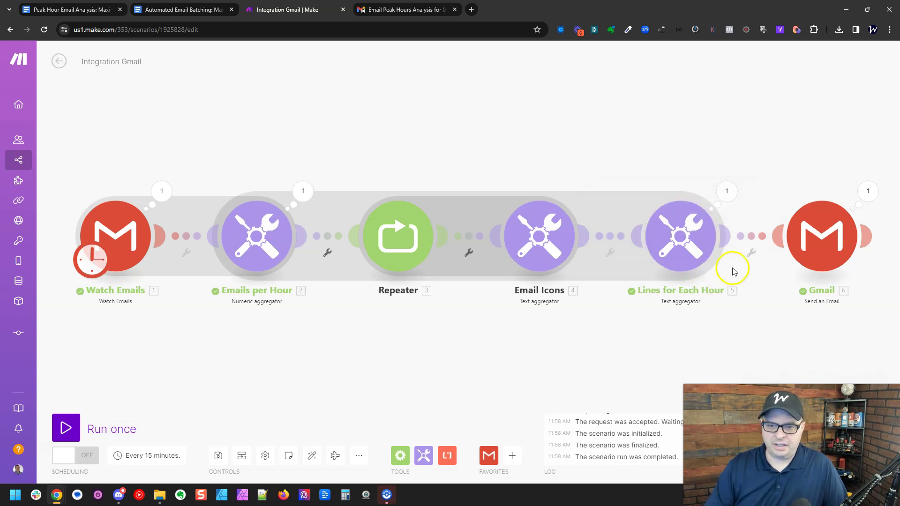
- Rename the Gmail Send an Email module as "Send Email Analysis"
right_click(815, 240)
click(839, 286)
text(Send Email Analysis)
key(Return)
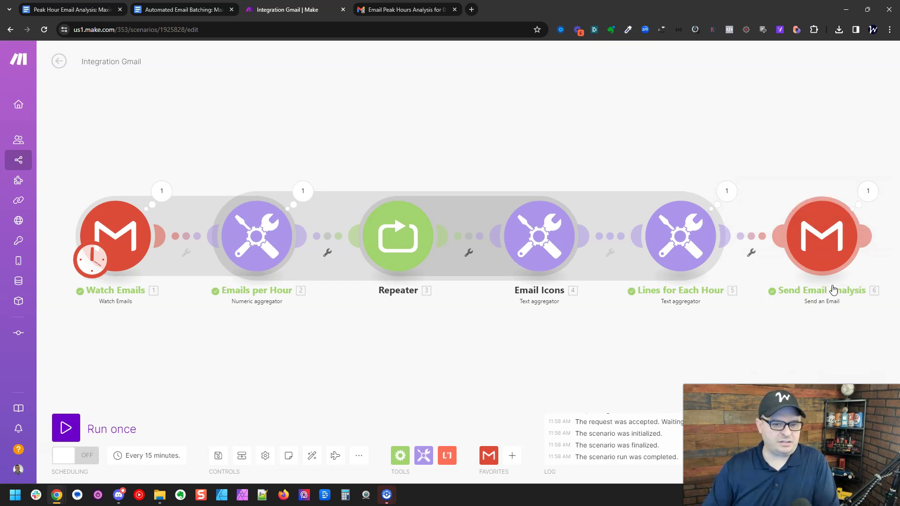
- Schedule the scenario to run every day at 12:00 AM
click(158, 455)
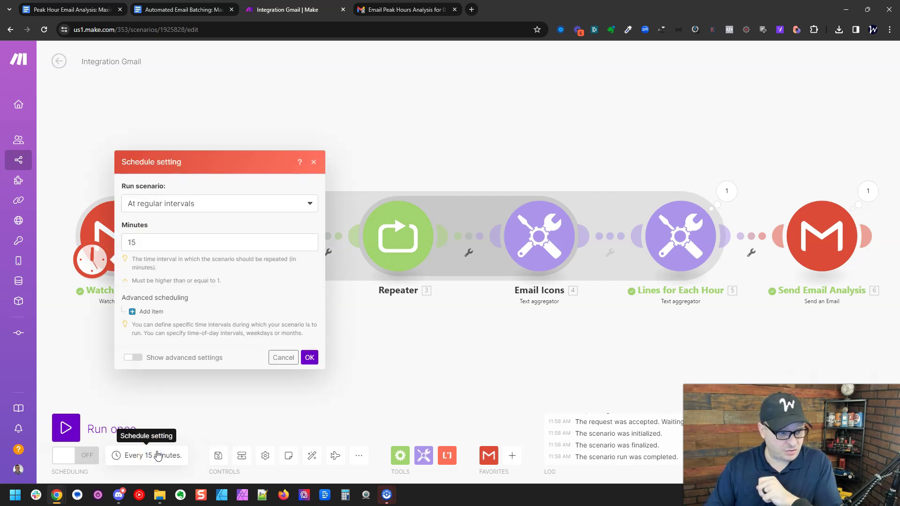
click(226, 206)
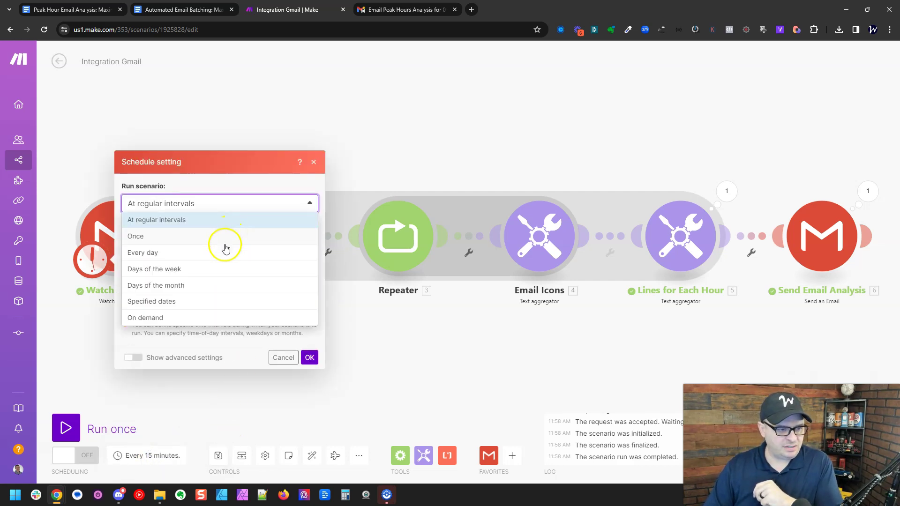
click(226, 252)
click(133, 276)
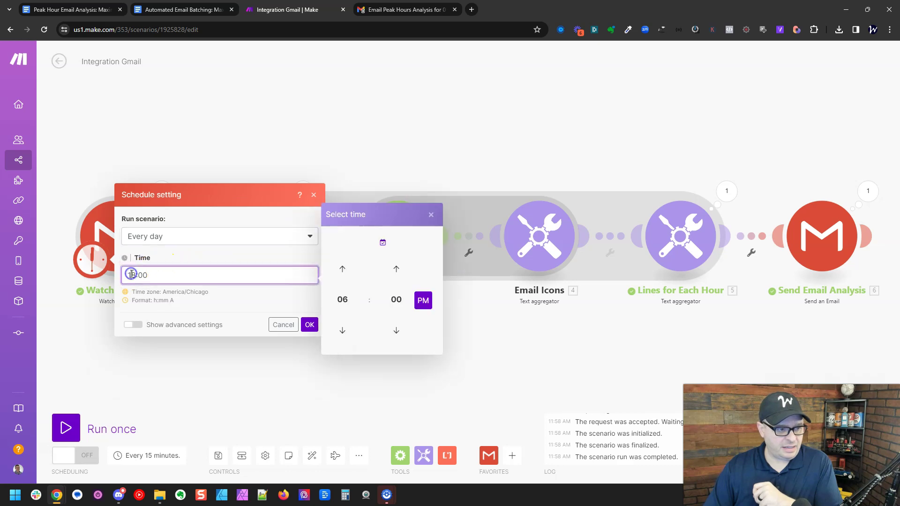
click(343, 300)
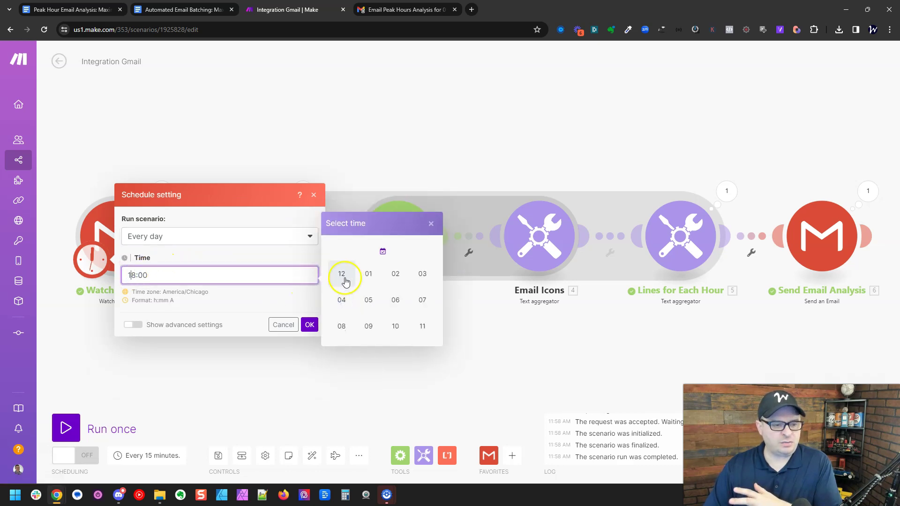
click(342, 273)
click(423, 301)
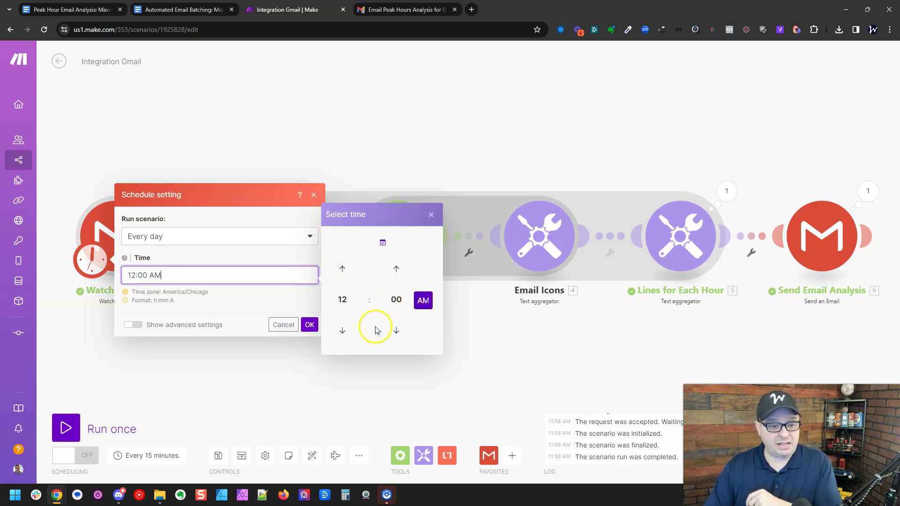
click(309, 325)
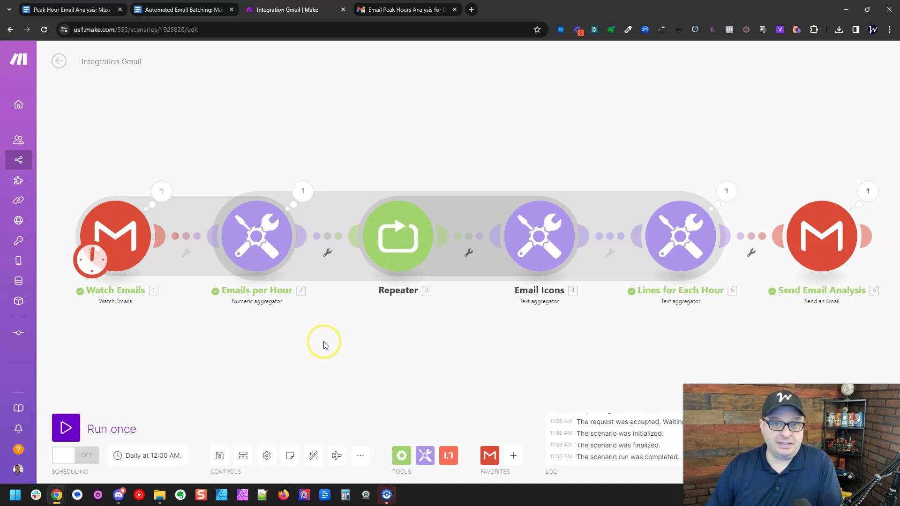
- Set the Watch Emails module to start with emails received after 01/27/2024 12:00 AM
right_click(120, 232)
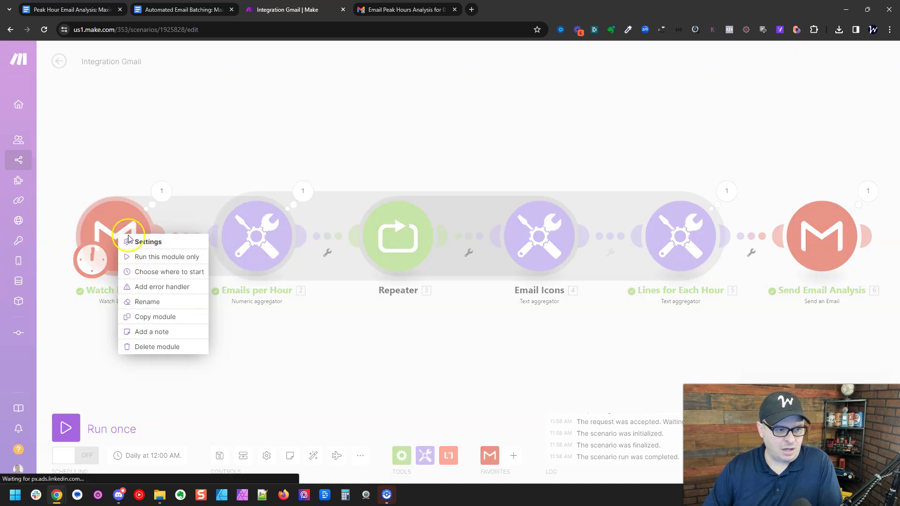
click(154, 270)
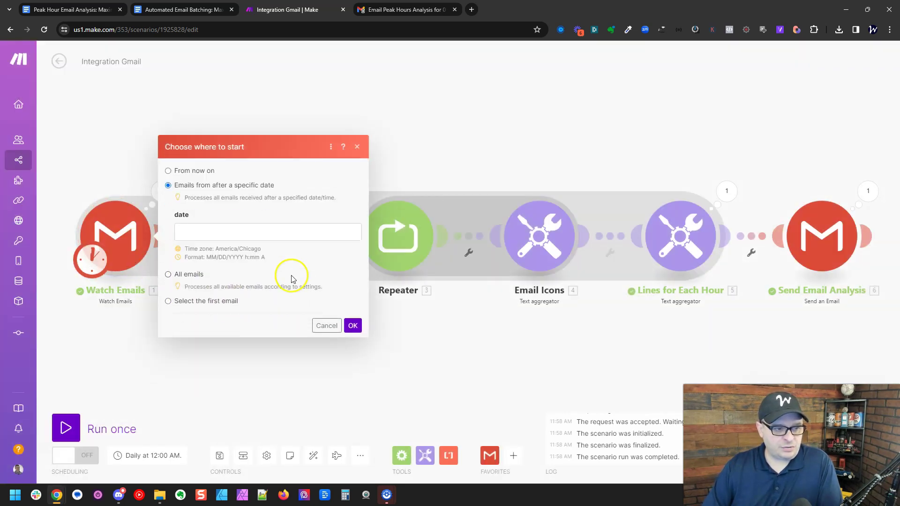
click(260, 233)
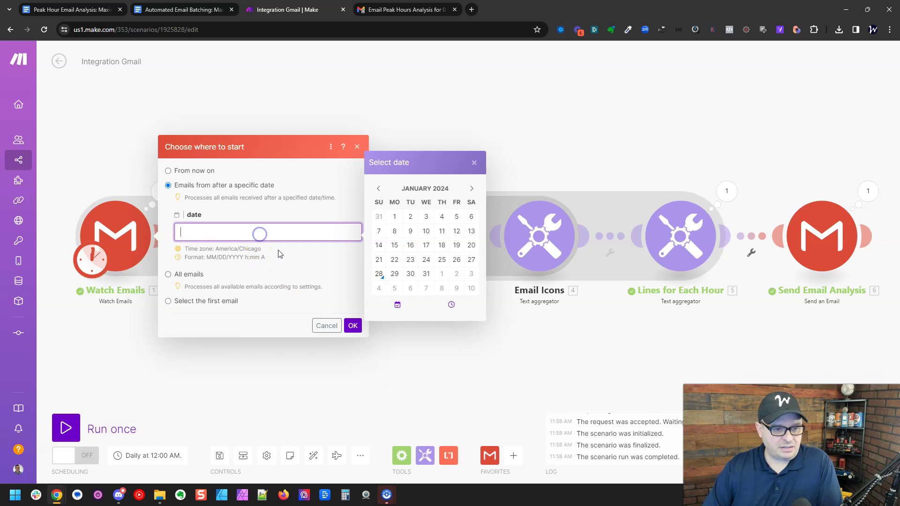
click(471, 260)
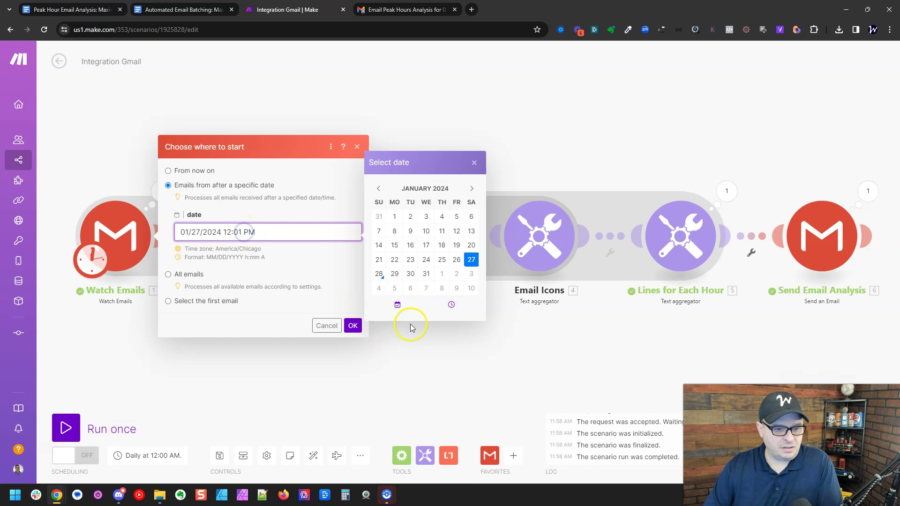
click(450, 305)
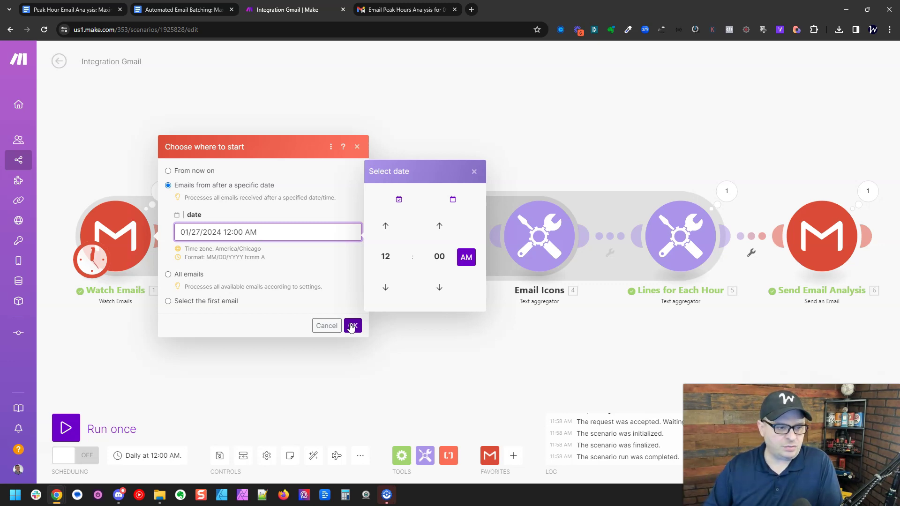
click(351, 327)
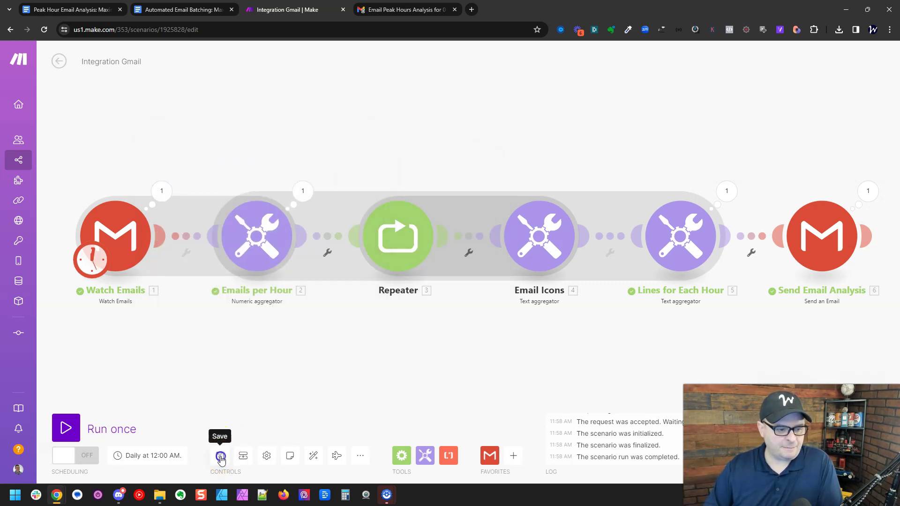
- Save and run the scenario once, and open the Watch Emails module's output bundles
click(66, 428)
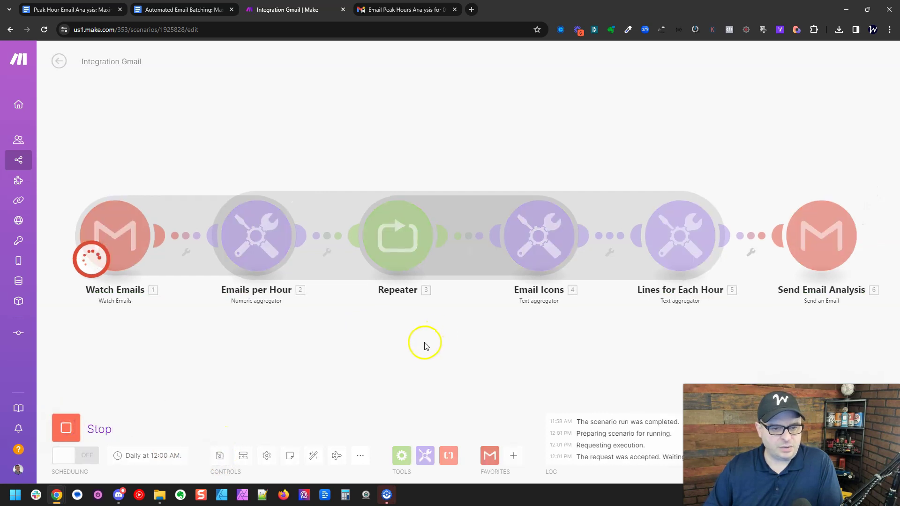
click(166, 199)
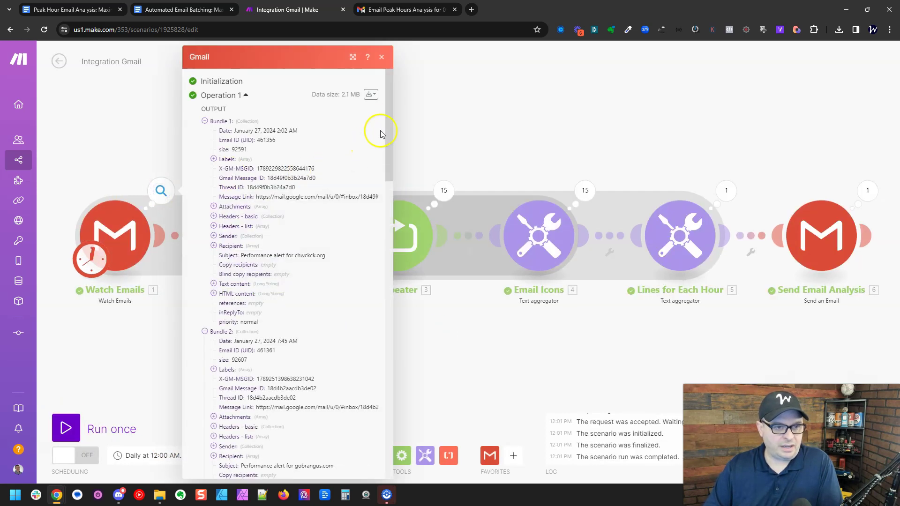